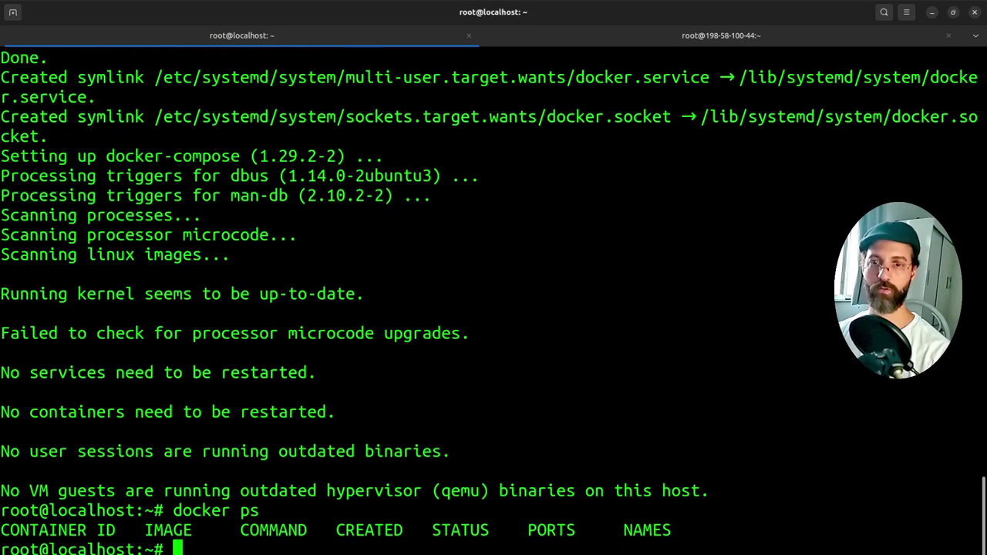
# In the Fedora server's terminal session, run docker ps and start the Docker service with sudo systemctl start docker.
pyautogui.click(575, 36)
pyautogui.write('docker p')
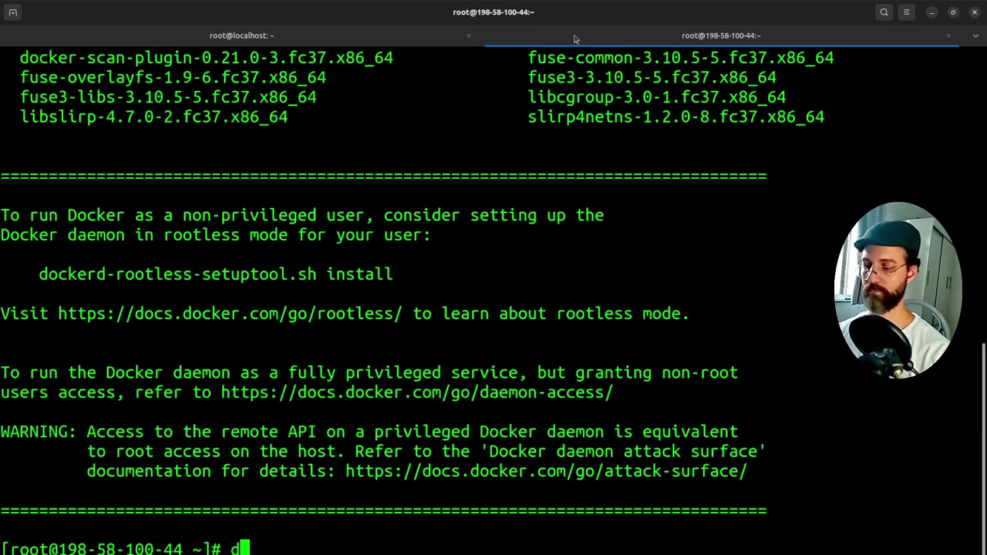
pyautogui.write('s')
pyautogui.press('Return')
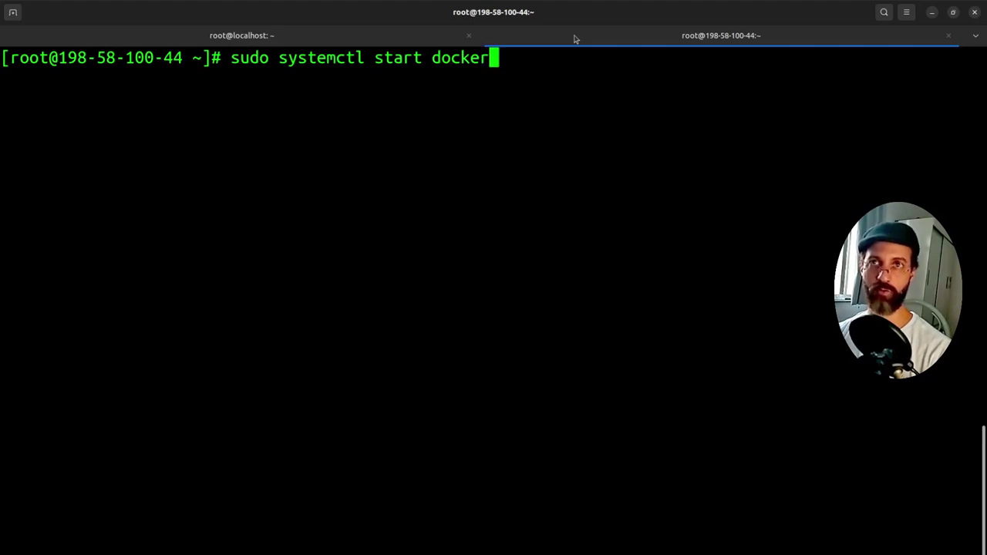
pyautogui.press('Return')
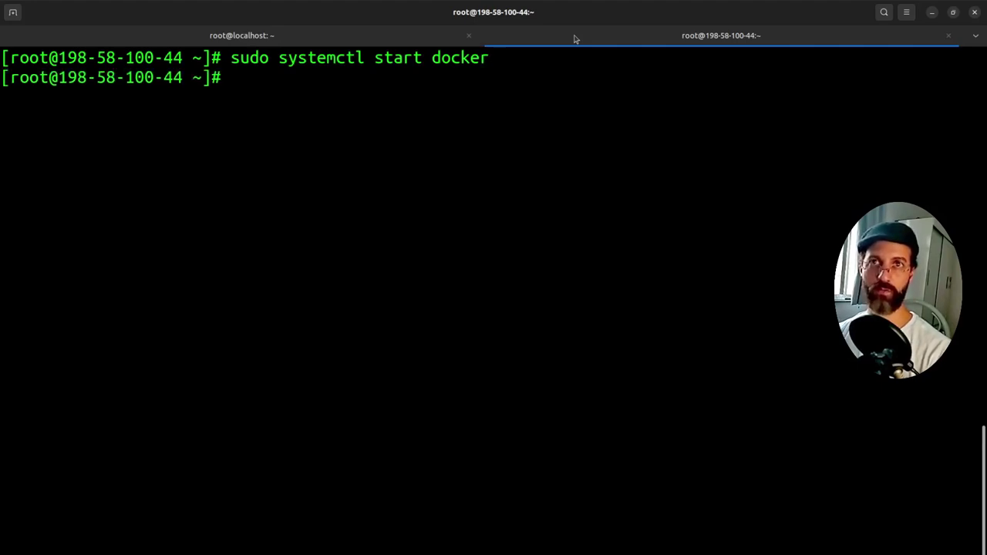
# Run docker ps again on the Fedora server to check that Docker responds.
pyautogui.press('Up')
pyautogui.press('Up')
pyautogui.press('Up')
pyautogui.press('Down')
pyautogui.press('Return')
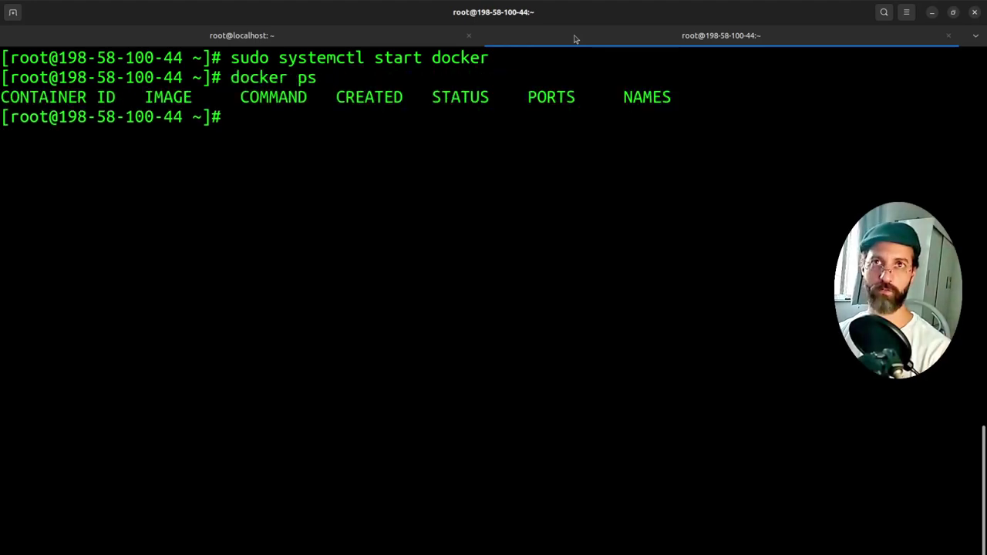
pyautogui.hotkey('ctrl', 'pageup')
pyautogui.hotkey('ctrl', 'pagedown')
pyautogui.hotkey('ctrl', 'pageup')
pyautogui.click(625, 38)
# Copy the one-line agent installation command from ShellHub and run it in the Ubuntu server's terminal session.
pyautogui.click(295, 40)
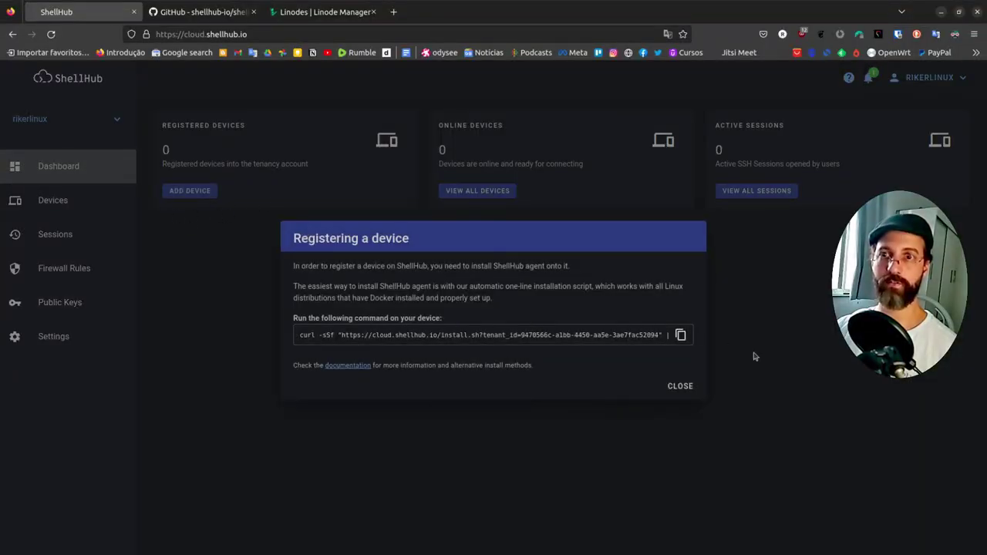
pyautogui.click(681, 336)
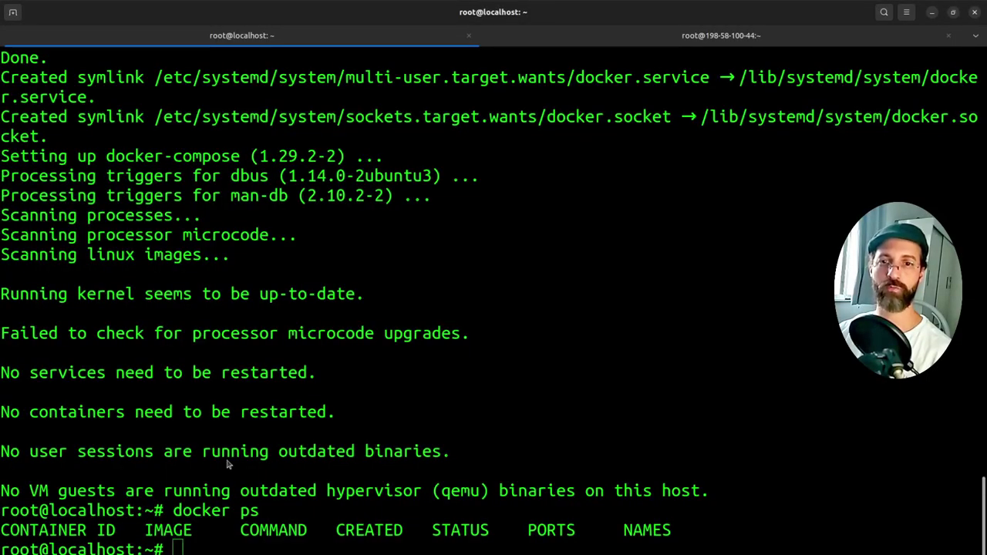
pyautogui.hotkey('ctrl', 'shift', 'v')
pyautogui.press('Return')
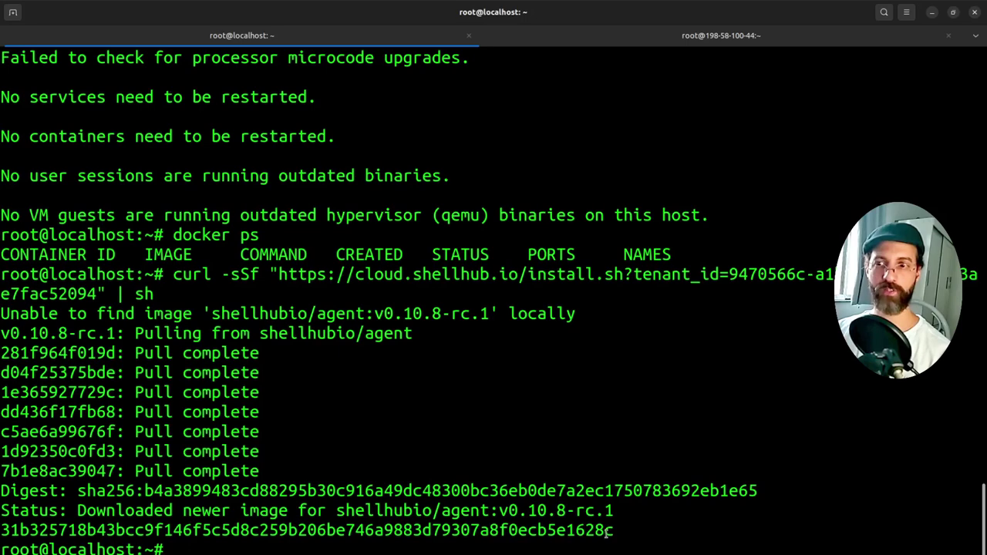
# Switch to ShellHub in the browser, accept the pending Ubuntu 22.10 device and show the list of accepted devices.
pyautogui.hotkey('alt', 'Tab')
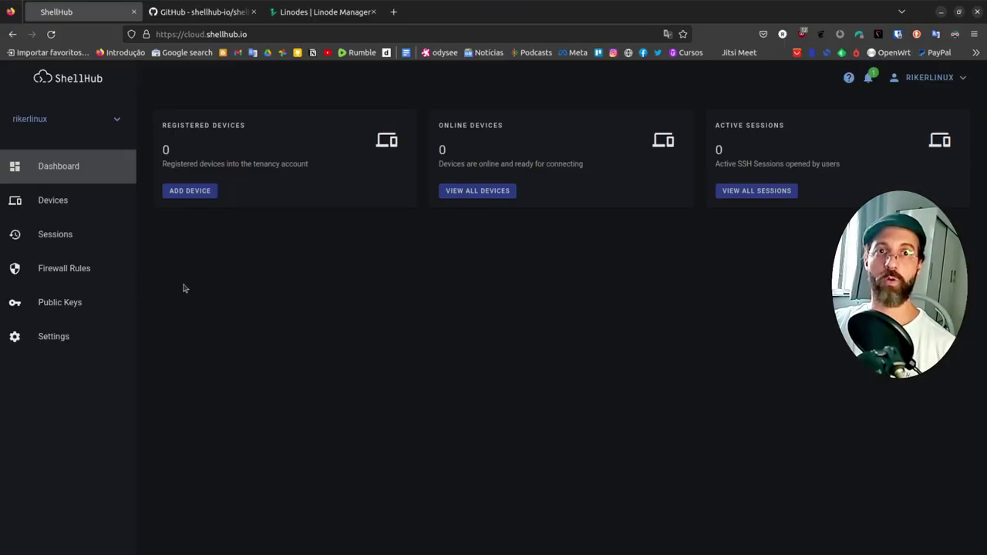
pyautogui.click(77, 201)
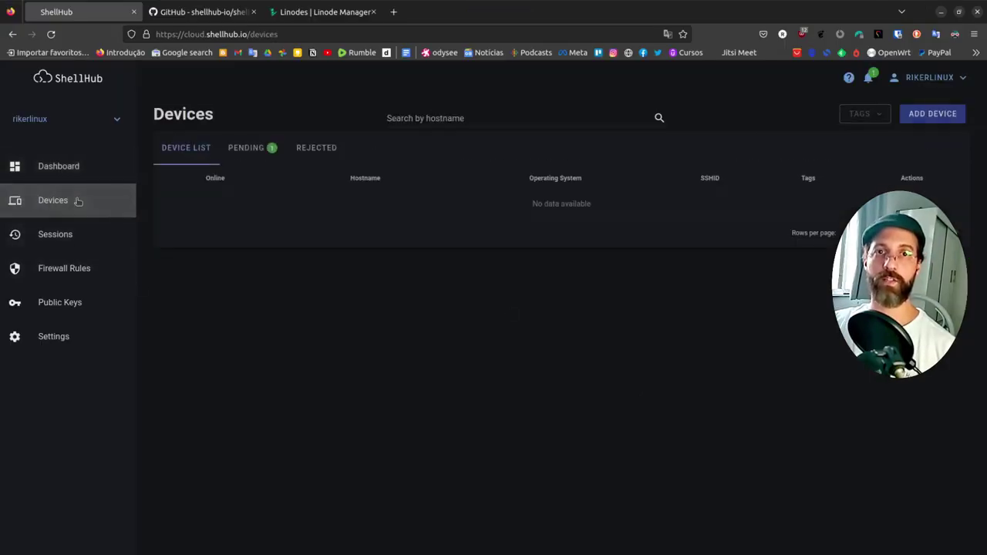
pyautogui.click(249, 153)
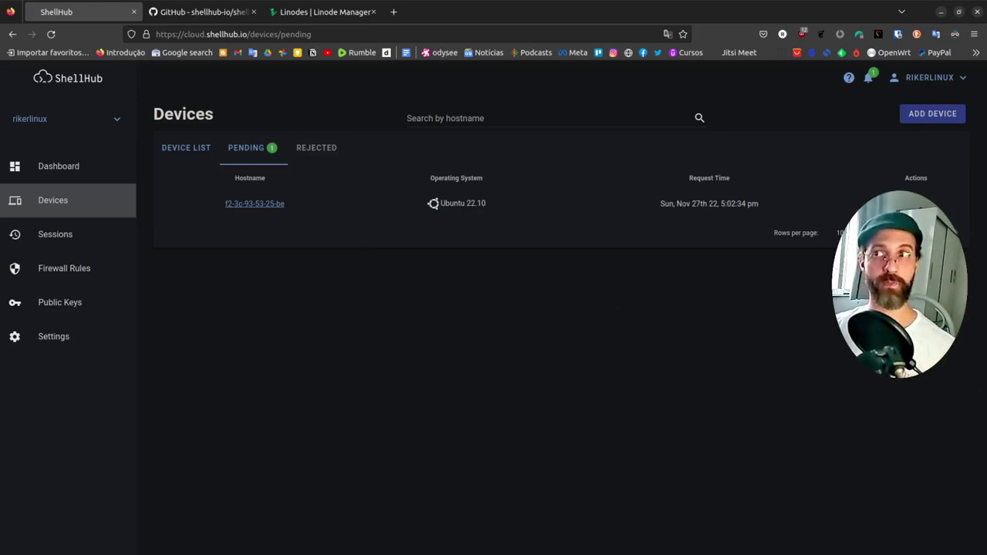
pyautogui.click(916, 204)
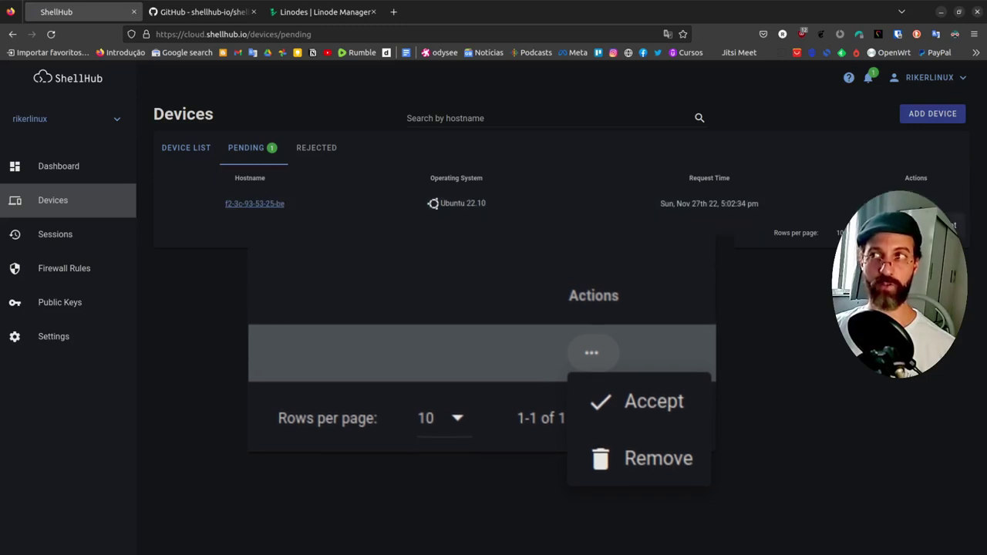
pyautogui.click(937, 226)
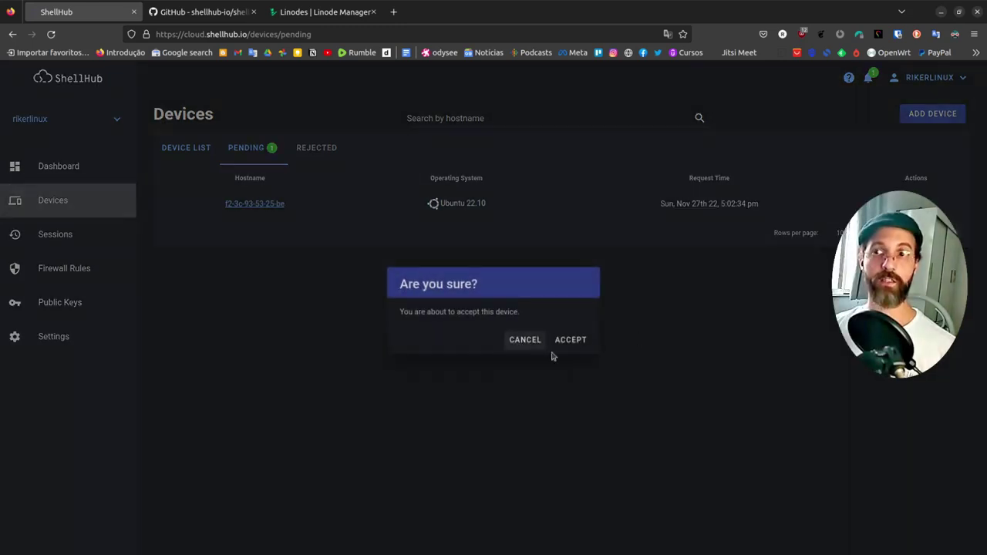
pyautogui.click(581, 345)
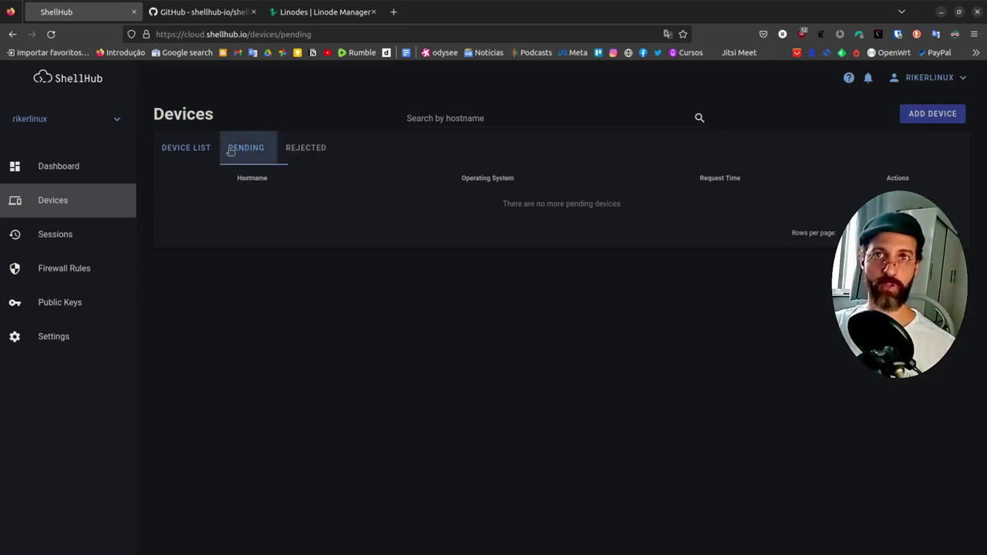
pyautogui.click(173, 156)
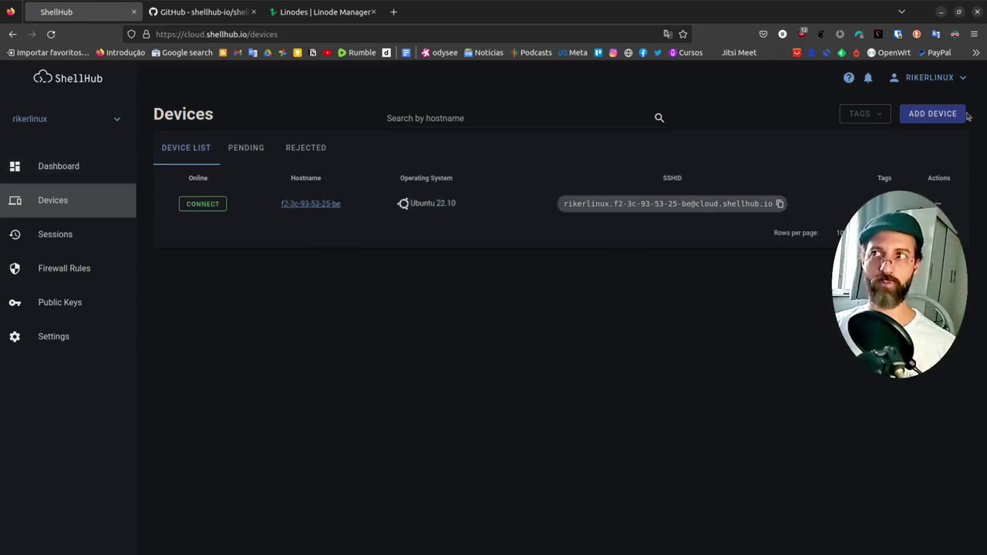
# Copy the command for adding a device from ShellHub and run it in the Fedora server's terminal session.
pyautogui.click(930, 116)
pyautogui.click(680, 335)
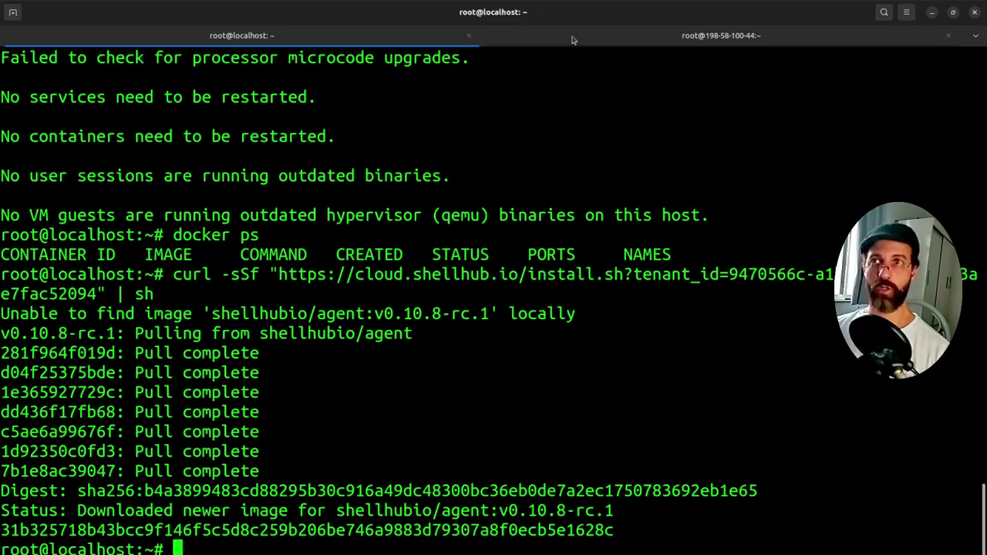
pyautogui.click(570, 39)
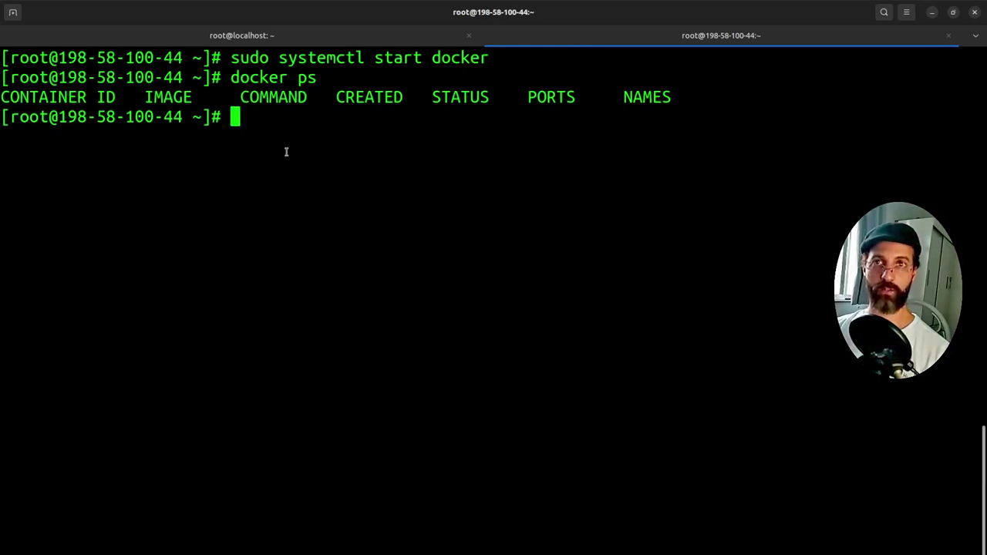
pyautogui.hotkey('ctrl', 'shift', 'v')
pyautogui.press('Return')
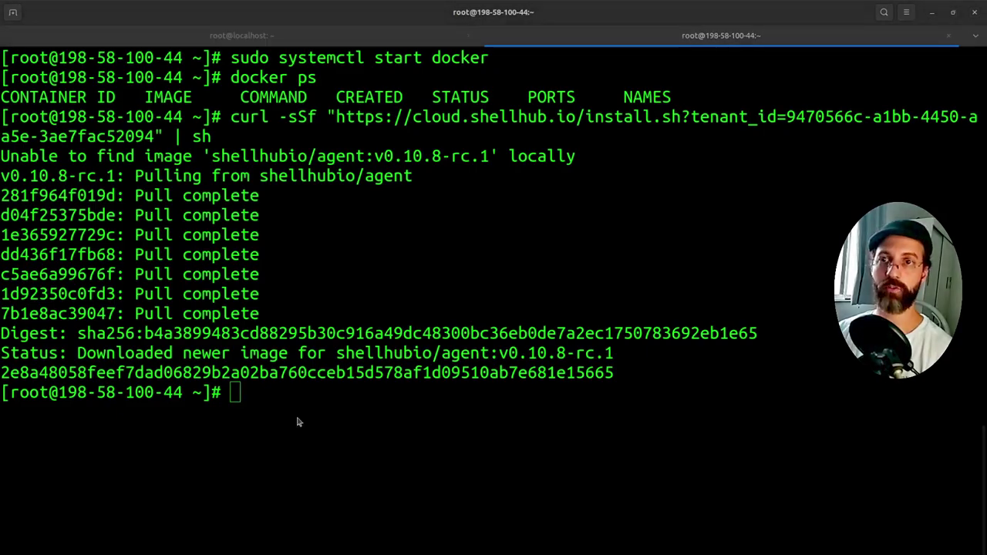
# Switch back to ShellHub, accept the pending Fedora Linux 37 (Server Edition) device and show the device list.
pyautogui.hotkey('alt', 'Tab')
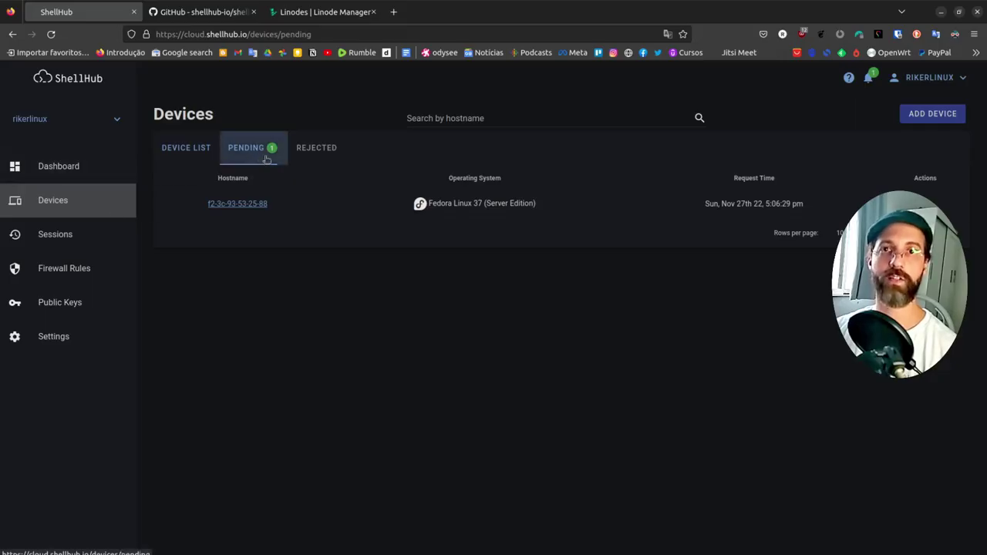
pyautogui.click(925, 203)
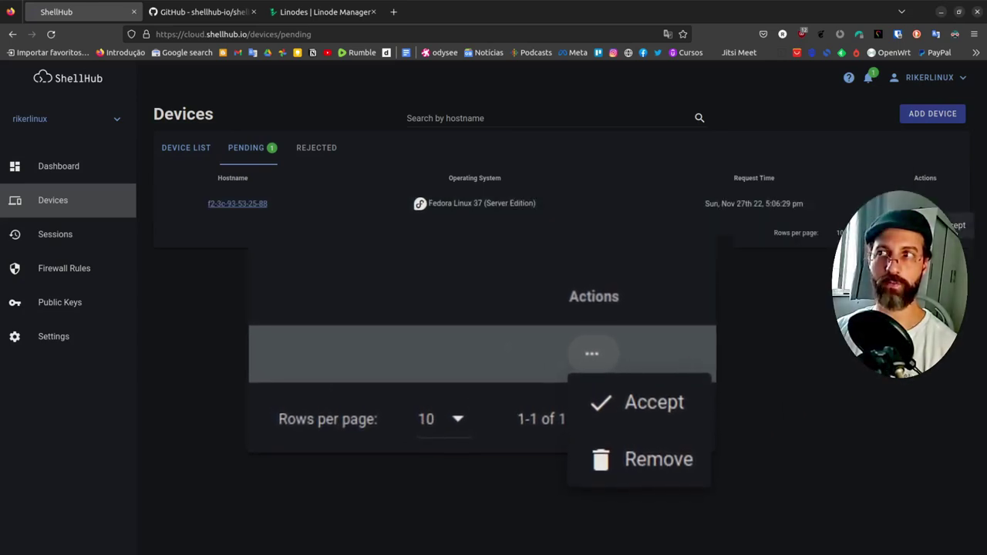
pyautogui.click(948, 226)
pyautogui.click(569, 345)
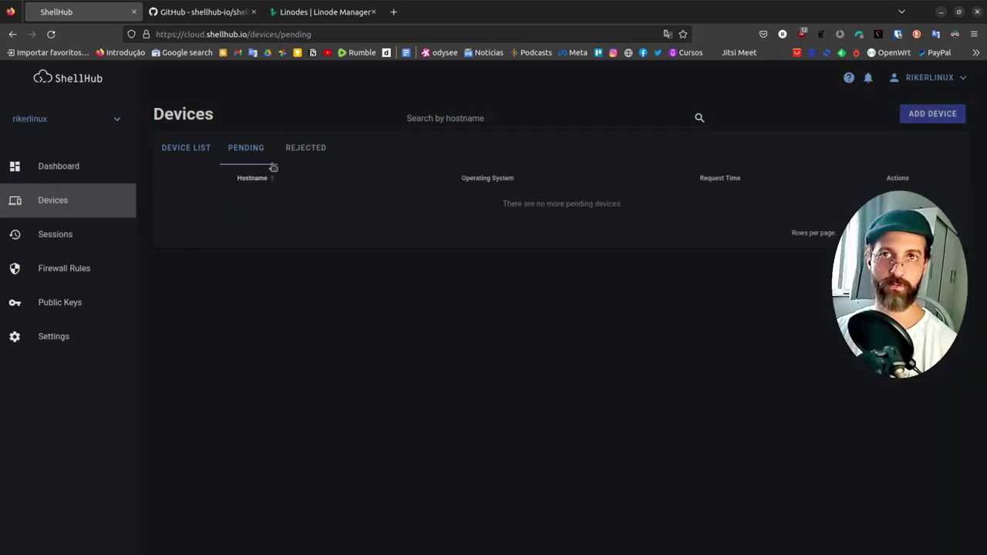
pyautogui.click(177, 149)
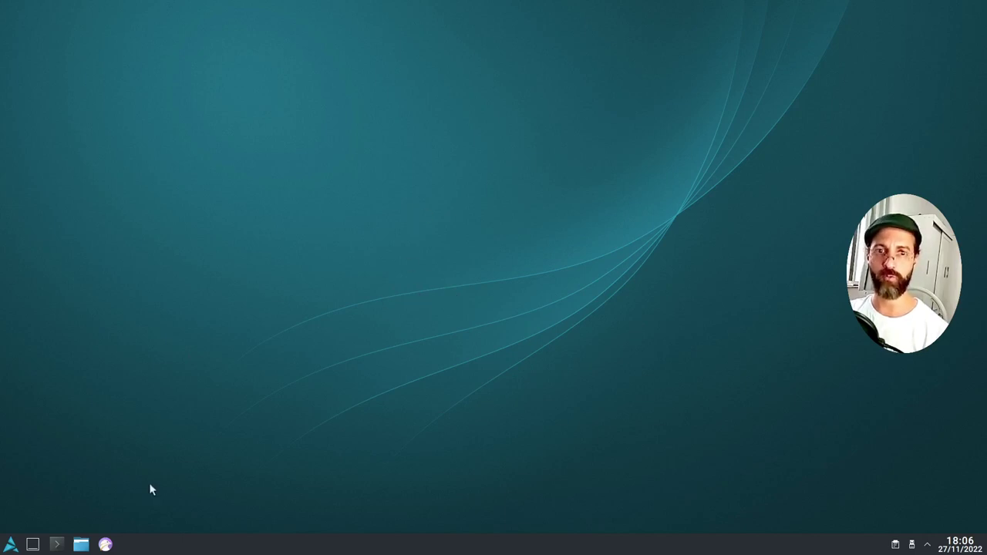
# Open a terminal on the Artix desktop and install Docker with sudo pacman -S docker-runit, approving the installation.
pyautogui.click(59, 544)
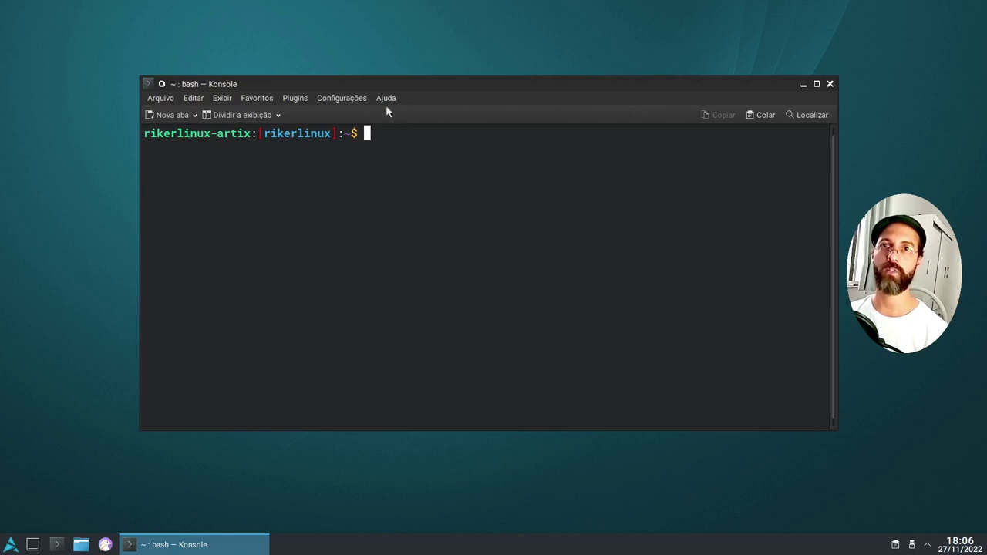
pyautogui.moveTo(380, 86)
pyautogui.mouseDown()
pyautogui.moveTo(355, 88)
pyautogui.moveTo(376, 83)
pyautogui.moveTo(364, 87)
pyautogui.mouseUp()
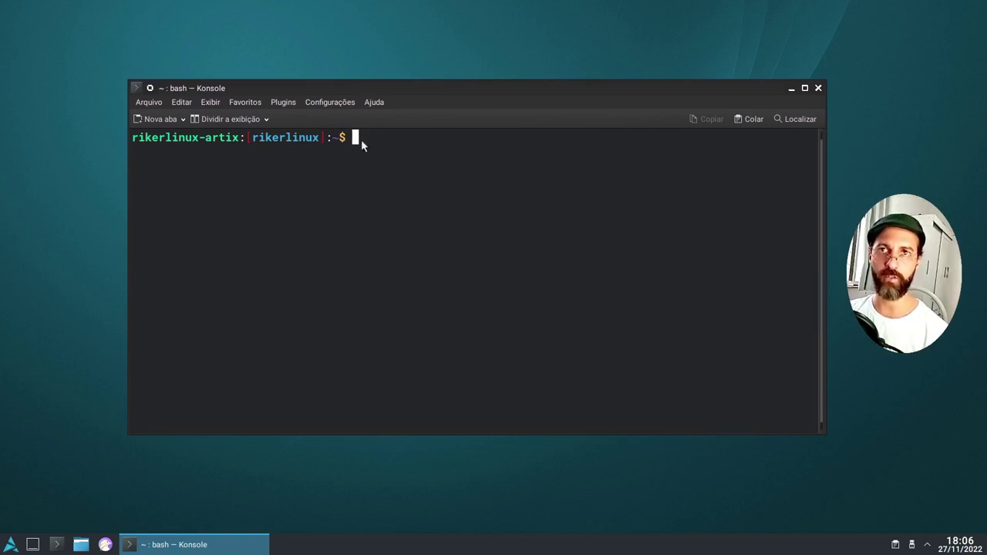
pyautogui.rightClick(362, 138)
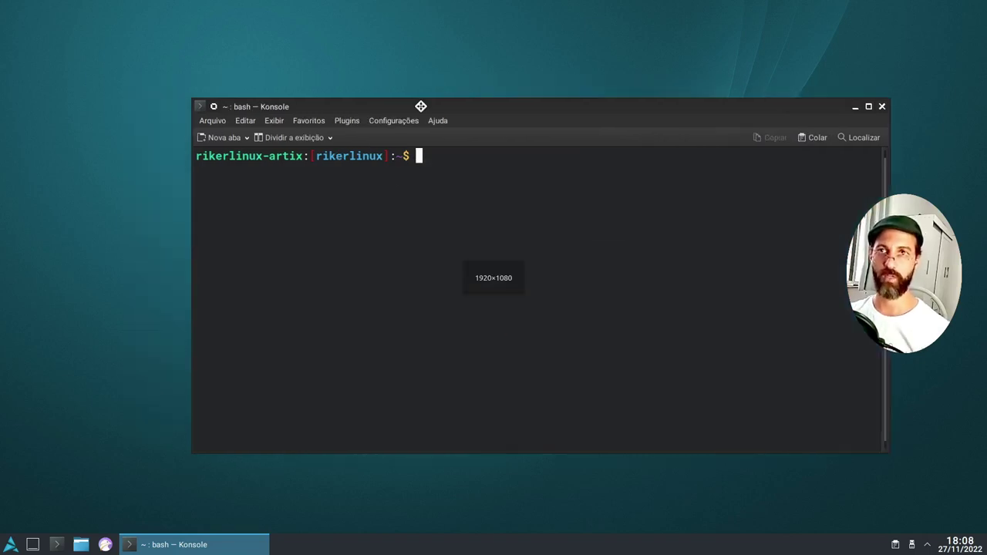
pyautogui.moveTo(420, 106); pyautogui.dragTo(411, 98)
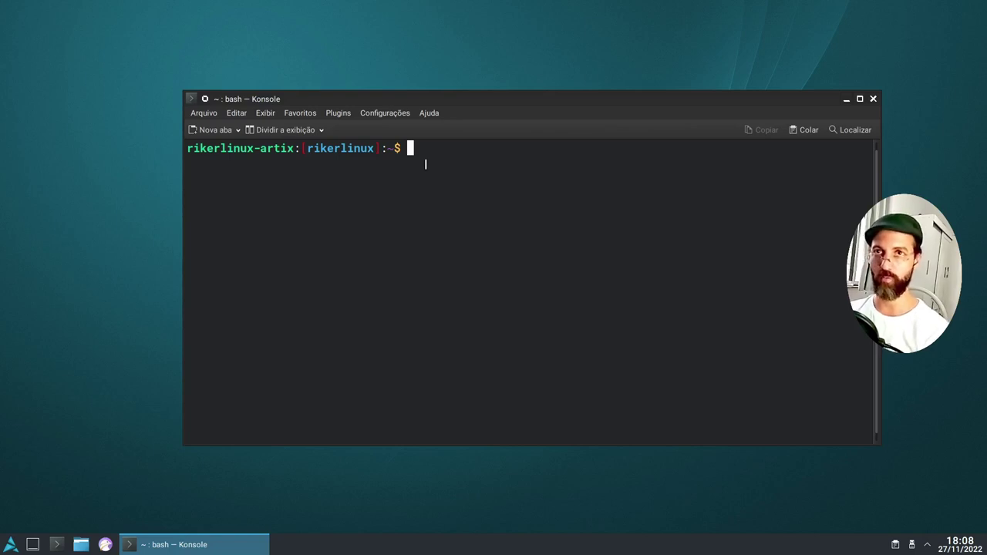
pyautogui.hotkey('ctrl', 'shift', 'v')
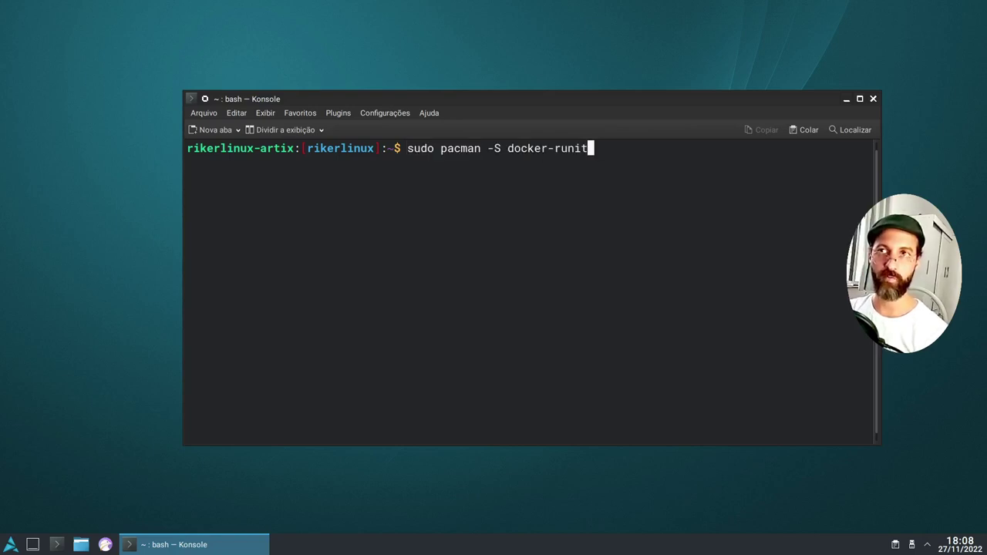
pyautogui.press('Return')
pyautogui.press('Return')
pyautogui.write('s')
pyautogui.press('Return')
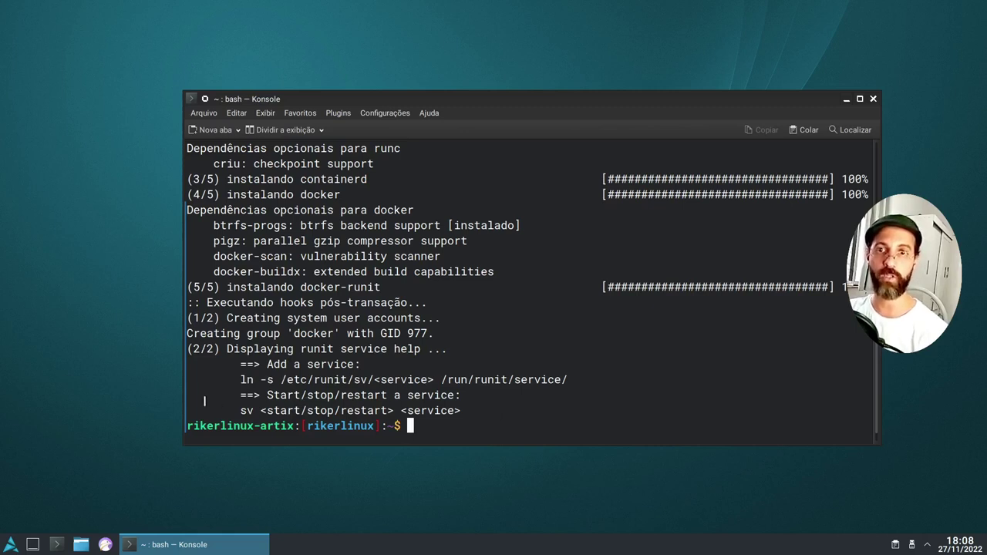
# Enable Docker in runit with sudo ln -s /etc/runit/sv/docker /run/runit/service/ and check it with sudo docker ps.
pyautogui.moveTo(241, 380); pyautogui.dragTo(568, 379)
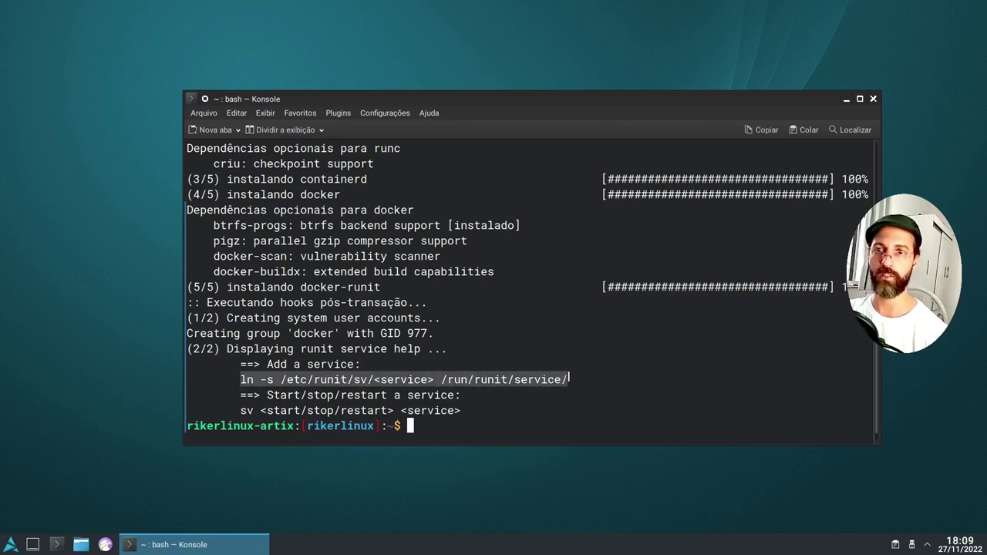
pyautogui.middleClick(568, 380)
pyautogui.press('Left')
pyautogui.press('Left')
pyautogui.press('Left')
pyautogui.press('Left')
pyautogui.press('Left')
pyautogui.press('Left')
pyautogui.press('Left')
pyautogui.press('Left')
pyautogui.press('Left')
pyautogui.press('Left')
pyautogui.press('Left')
pyautogui.press('Left')
pyautogui.press('Left')
pyautogui.press('Left')
pyautogui.press('Left')
pyautogui.press('Left')
pyautogui.press('Left')
pyautogui.press('Left')
pyautogui.press('Left')
pyautogui.press('Left')
pyautogui.press('BackSpace')
pyautogui.press('BackSpace')
pyautogui.press('BackSpace')
pyautogui.press('BackSpace')
pyautogui.press('BackSpace')
pyautogui.press('BackSpace')
pyautogui.press('BackSpace')
pyautogui.press('BackSpace')
pyautogui.press('BackSpace')
pyautogui.write('docker')
pyautogui.press('Left')
pyautogui.press('Left')
pyautogui.press('Left')
pyautogui.press('Left')
pyautogui.press('Left')
pyautogui.press('Left')
pyautogui.press('Left')
pyautogui.press('Left')
pyautogui.press('Left')
pyautogui.press('Left')
pyautogui.press('Left')
pyautogui.press('Left')
pyautogui.press('Left')
pyautogui.press('Left')
pyautogui.press('Left')
pyautogui.press('Left')
pyautogui.press('Left')
pyautogui.press('Left')
pyautogui.press('Left')
pyautogui.press('Left')
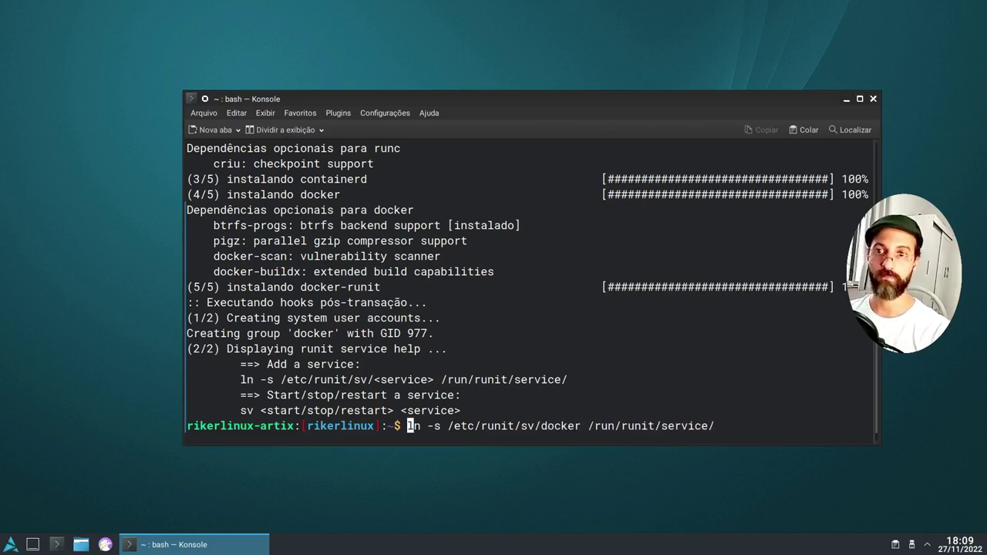
pyautogui.write('sudo')
pyautogui.press('Return')
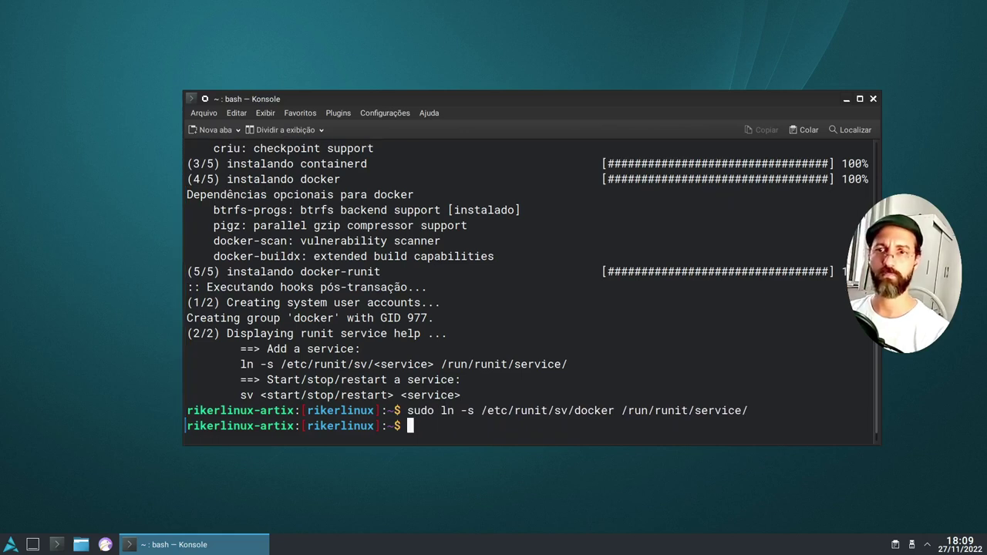
pyautogui.write('sudo docker ps')
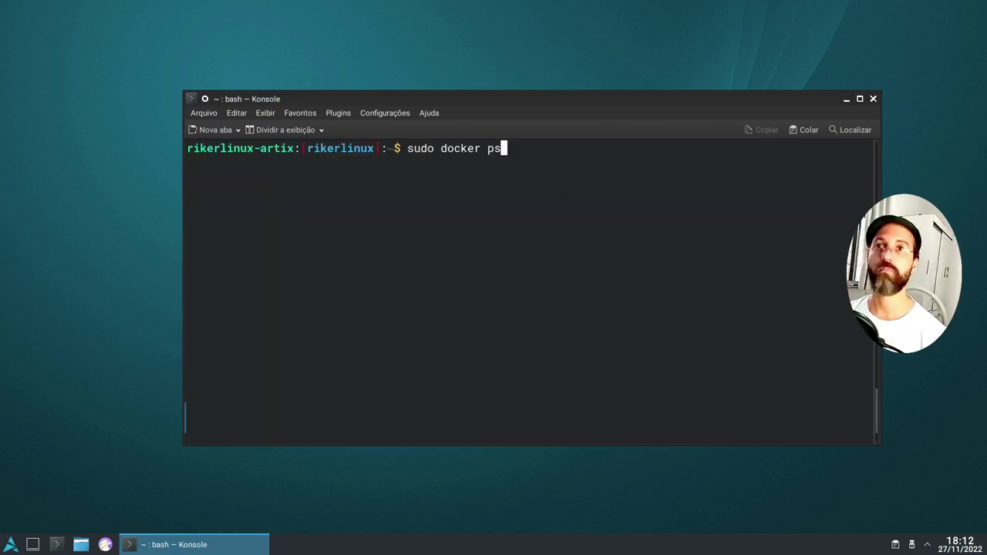
pyautogui.press('Return')
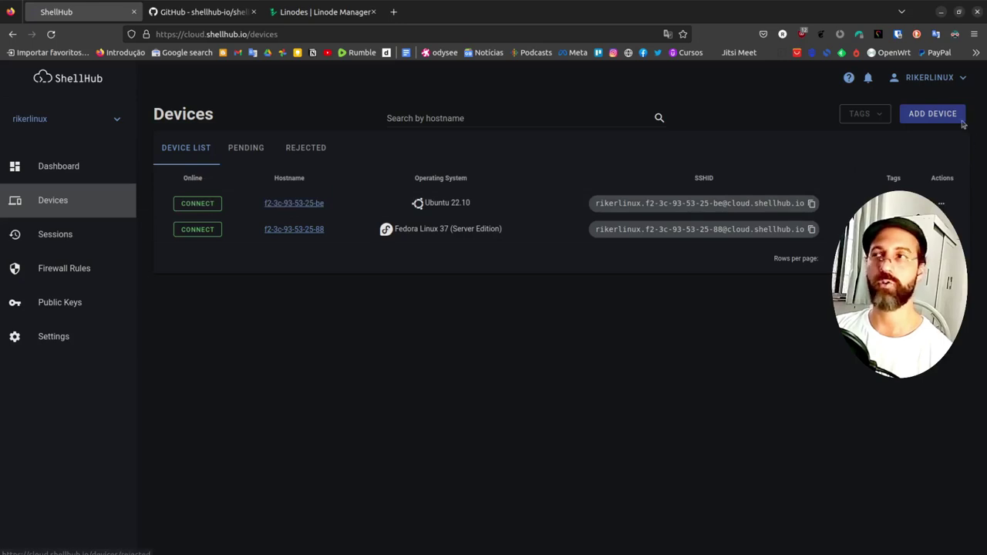
# In ShellHub, start adding another device and copy its one-line installation command.
pyautogui.click(934, 117)
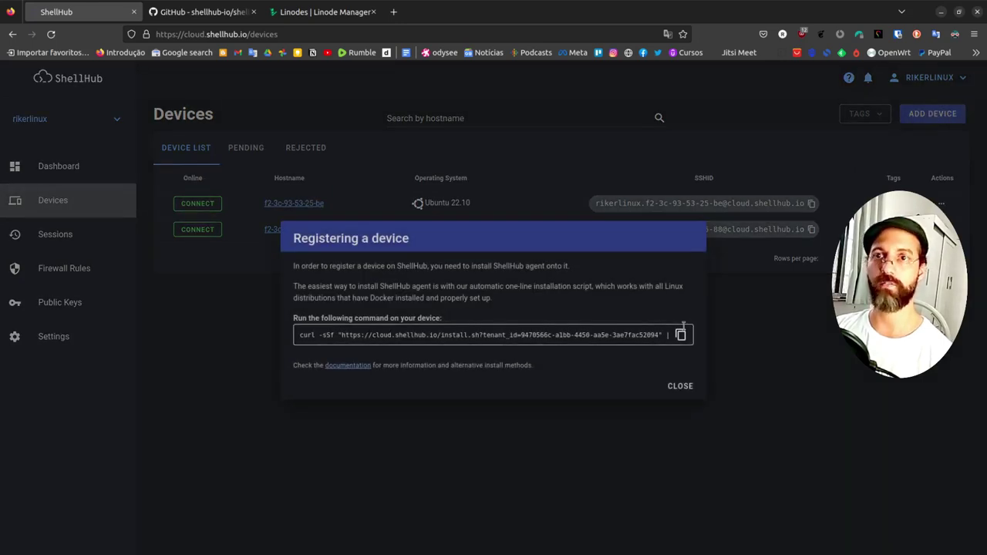
pyautogui.click(681, 335)
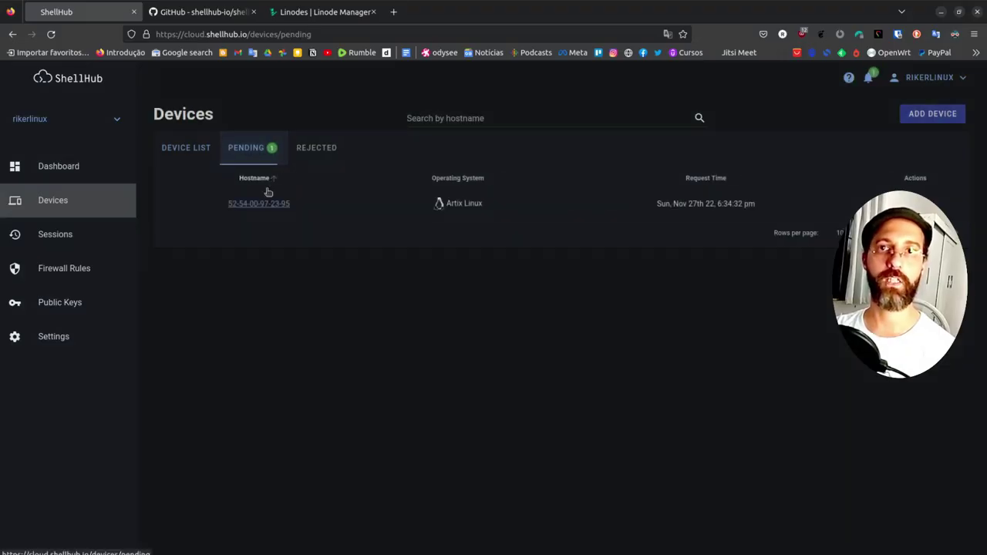
# Accept the pending Artix Linux device, dismiss the account update notice and show the device list.
pyautogui.click(915, 203)
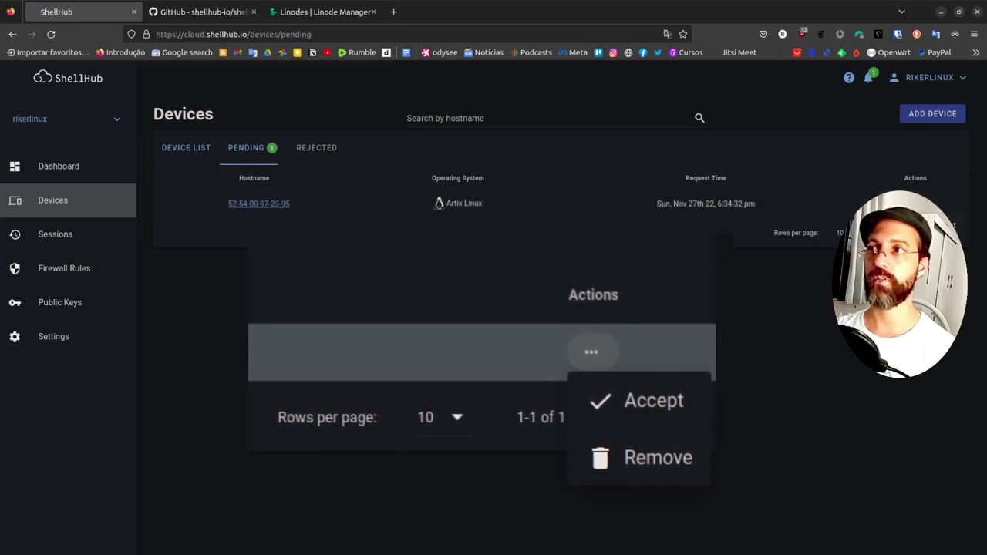
pyautogui.click(939, 225)
pyautogui.click(580, 339)
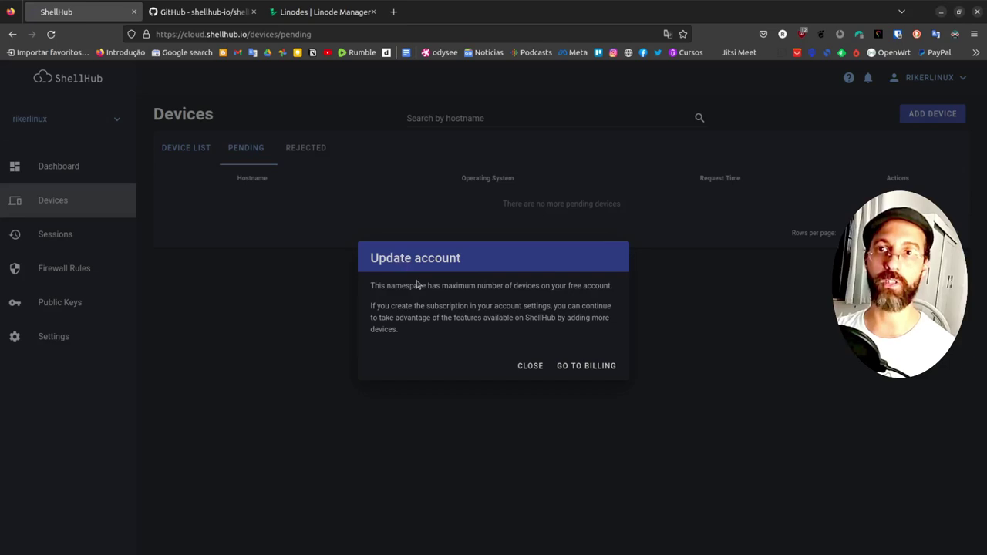
pyautogui.moveTo(376, 283); pyautogui.dragTo(554, 295)
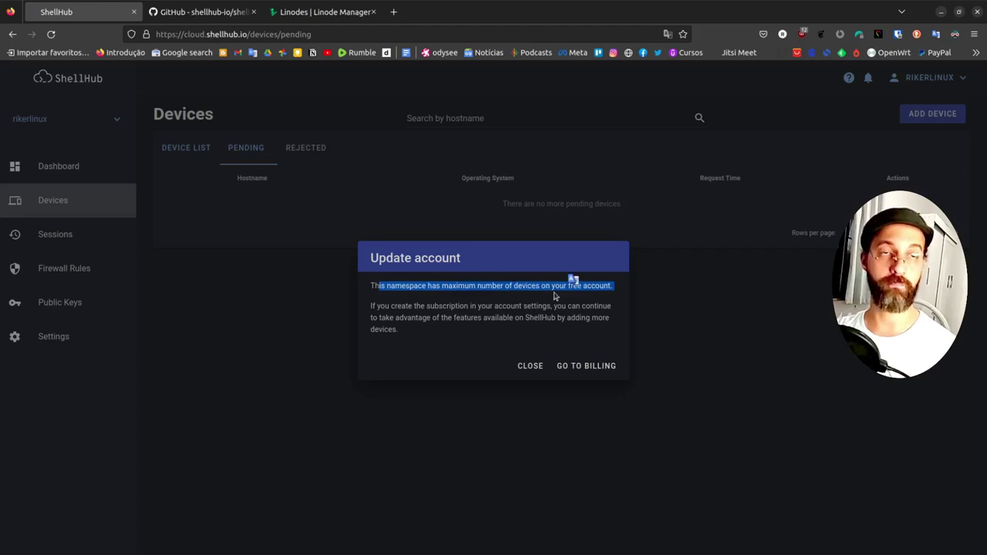
pyautogui.click(531, 367)
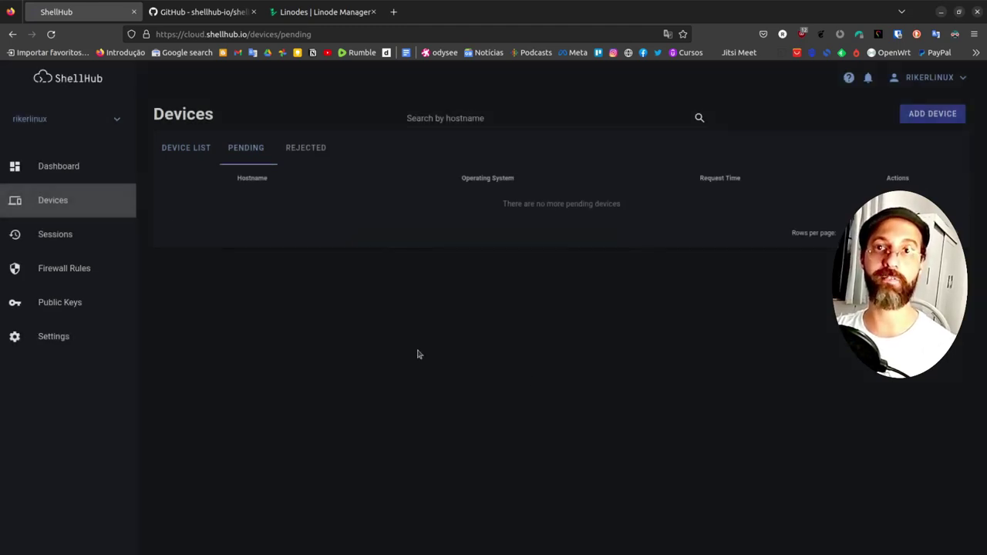
pyautogui.click(187, 148)
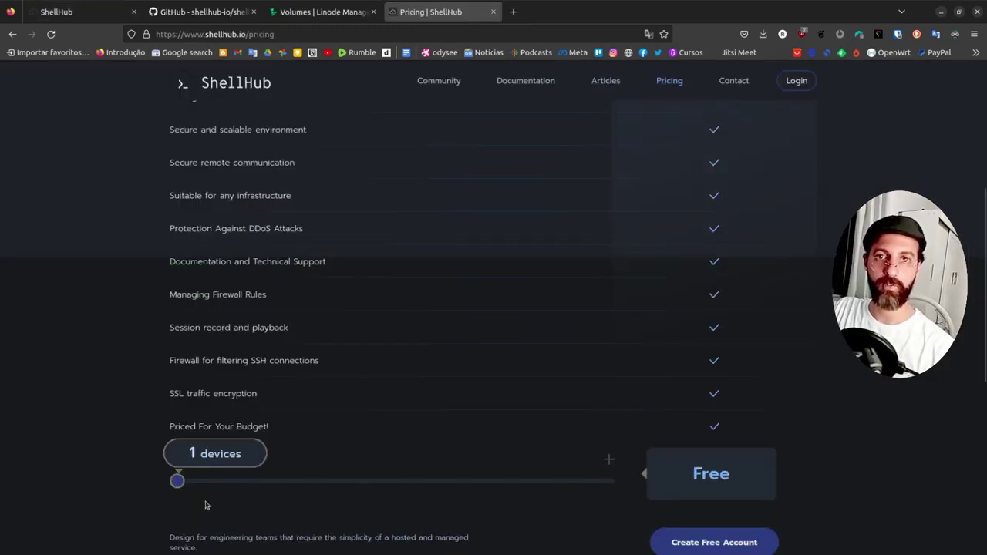
# Compare the monthly cost of 3, 4, 5 and 6 devices with the device-count slider on the ShellHub pricing page.
pyautogui.moveTo(177, 483); pyautogui.dragTo(182, 484)
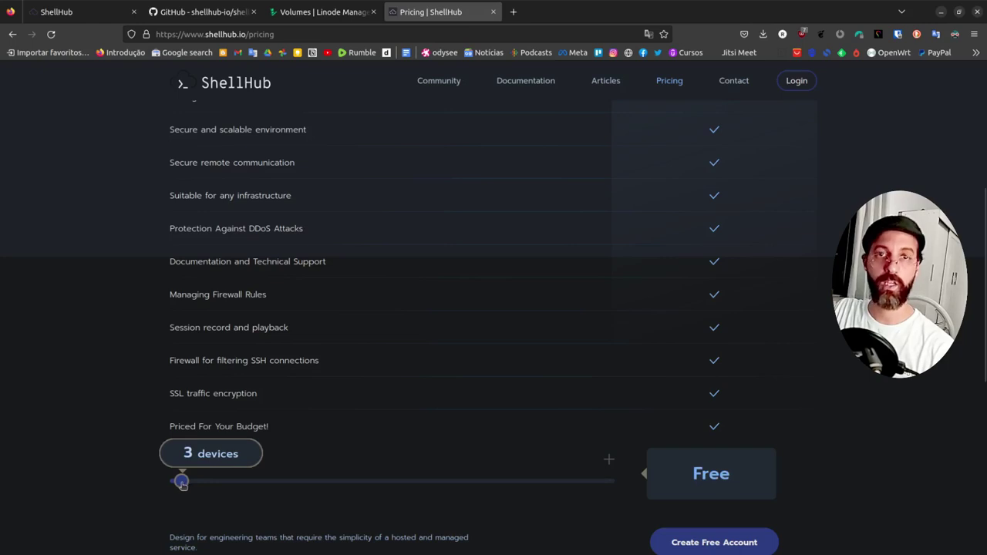
pyautogui.moveTo(182, 484); pyautogui.dragTo(184, 484)
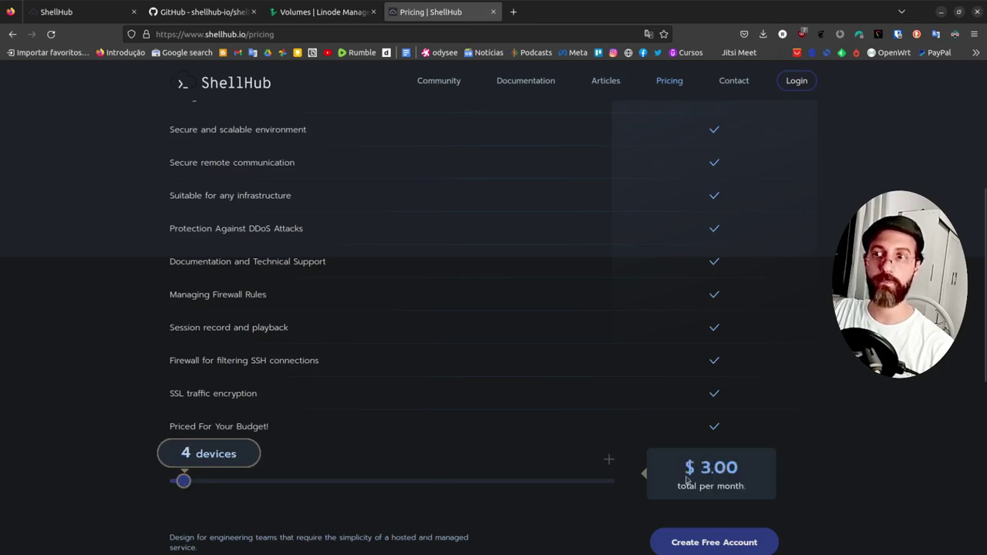
pyautogui.moveTo(185, 484); pyautogui.dragTo(187, 483)
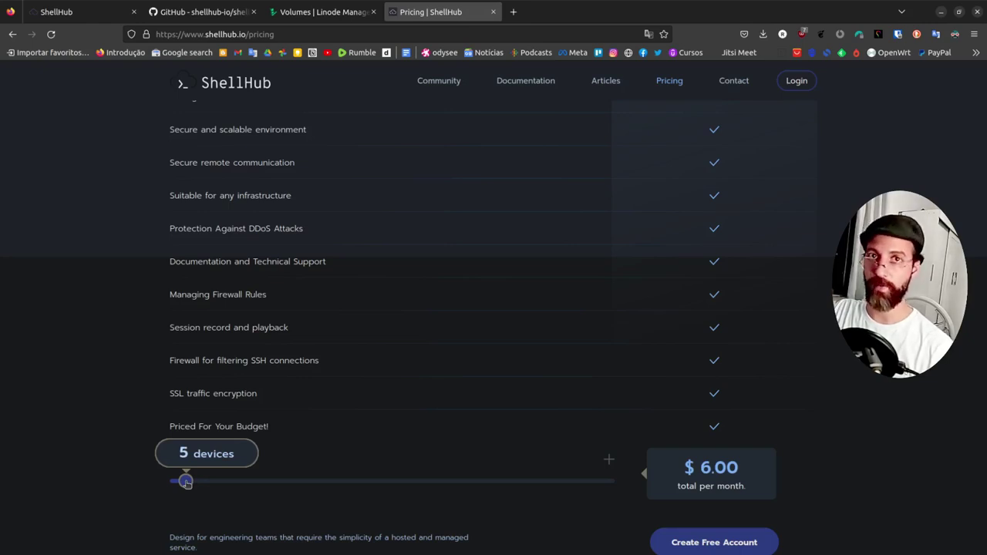
pyautogui.moveTo(186, 482); pyautogui.dragTo(188, 483)
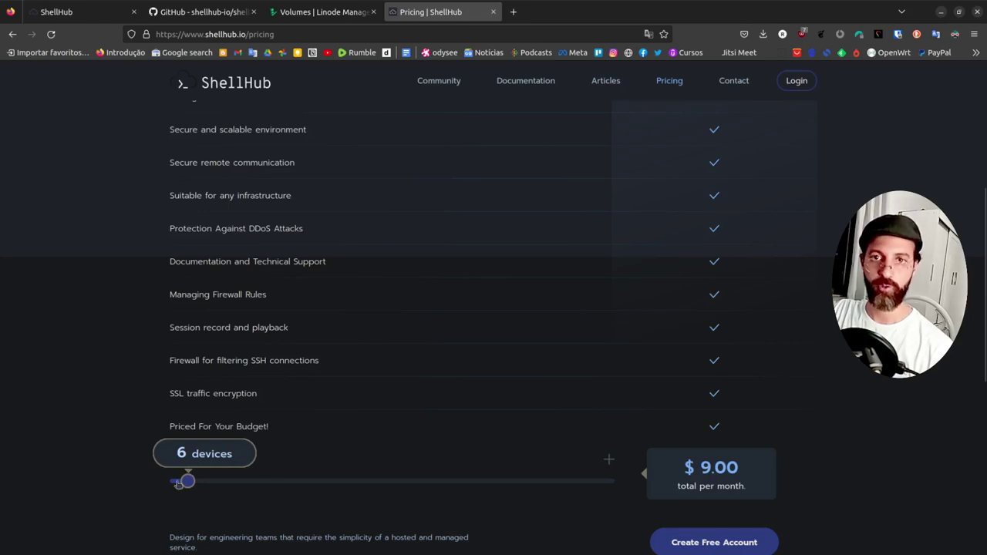
pyautogui.moveTo(188, 482); pyautogui.dragTo(182, 483)
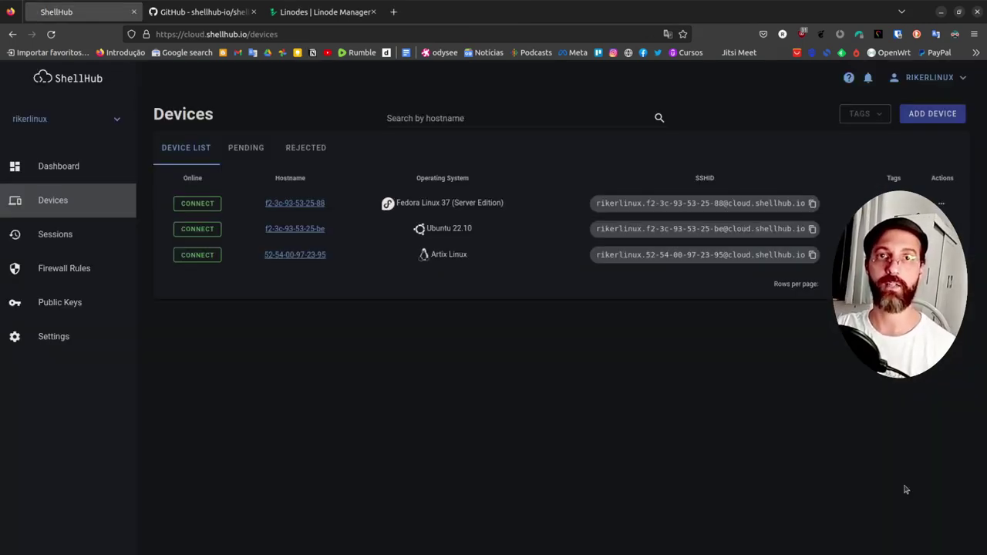
# Open a web terminal to the Artix Linux device, logging in with the username and account password.
pyautogui.click(200, 204)
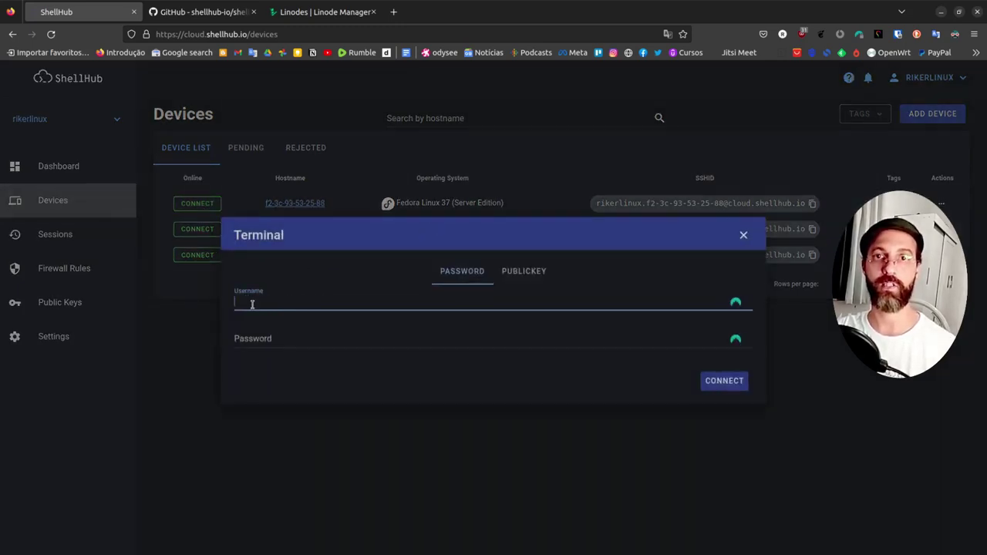
pyautogui.hotkey('ctrl', 'shift', 'l')
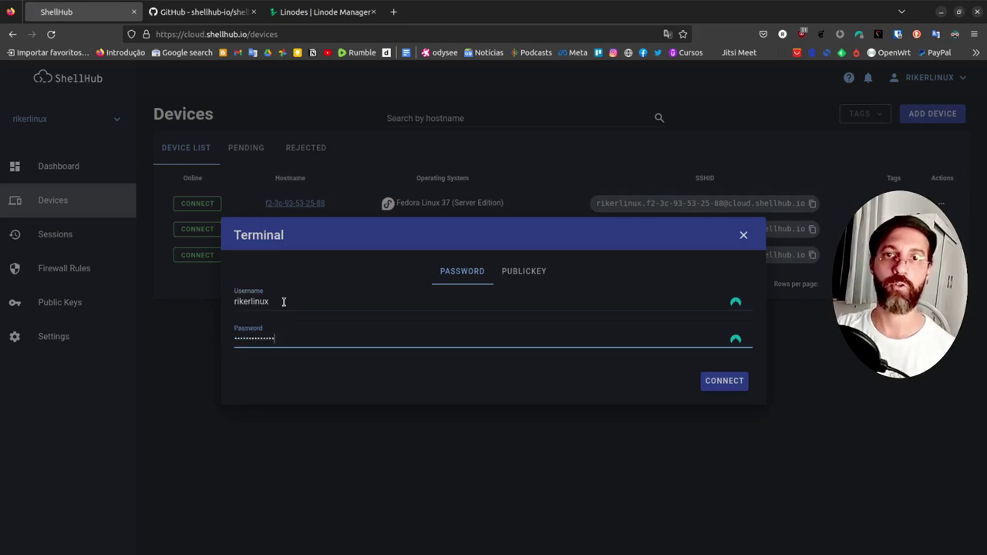
pyautogui.click(726, 381)
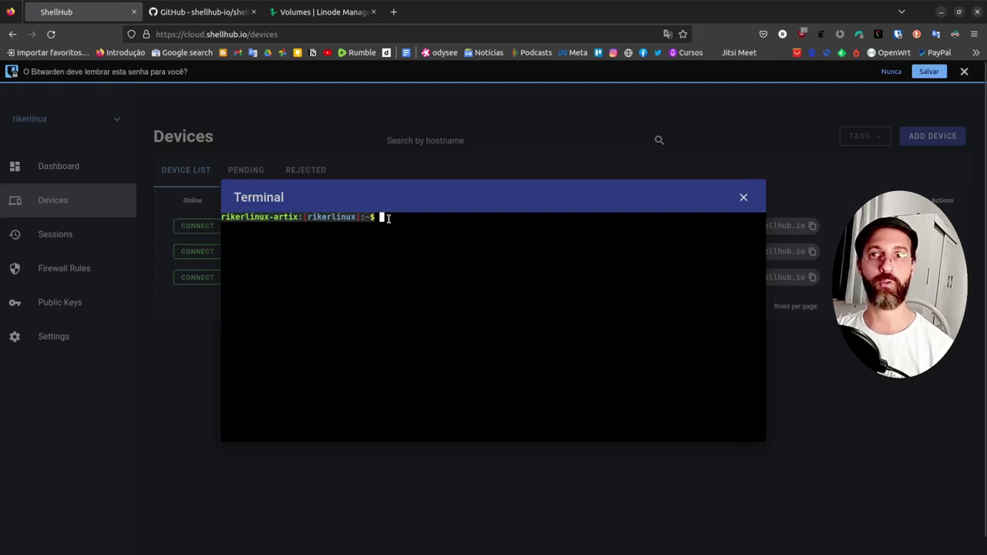
# Run neofetch in the Artix web terminal, examine the system and package details, and close the terminal.
pyautogui.write('neofetch')
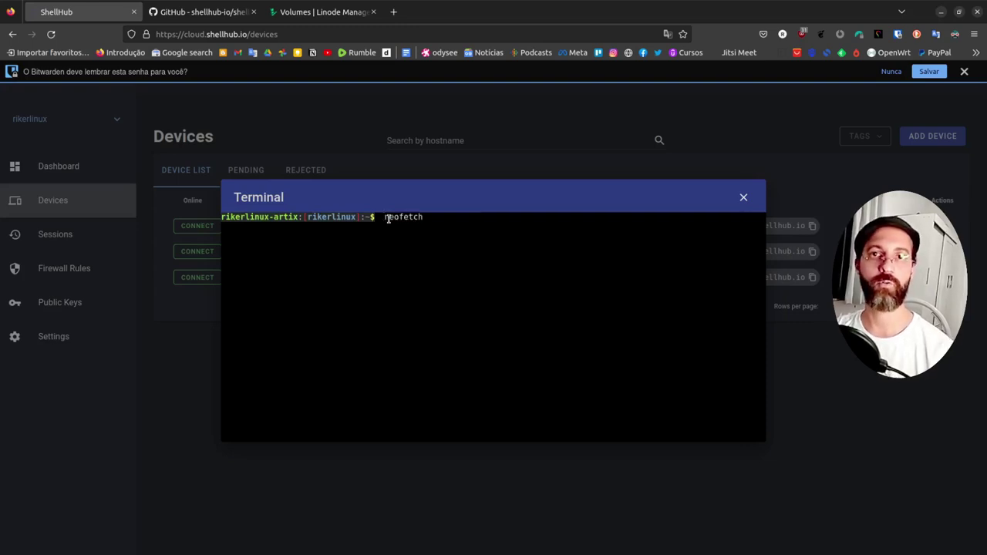
pyautogui.press('Return')
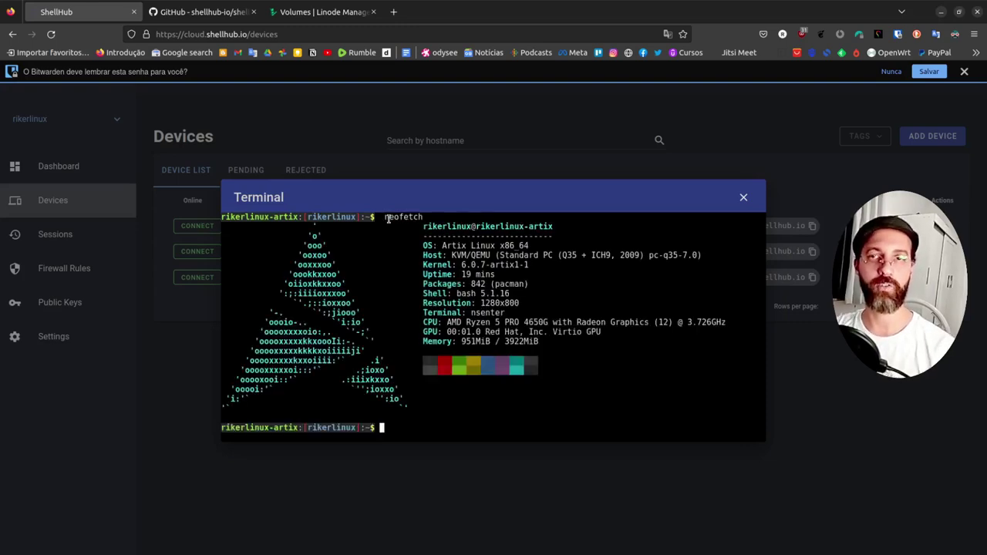
pyautogui.moveTo(455, 249); pyautogui.dragTo(534, 241)
pyautogui.click(494, 270)
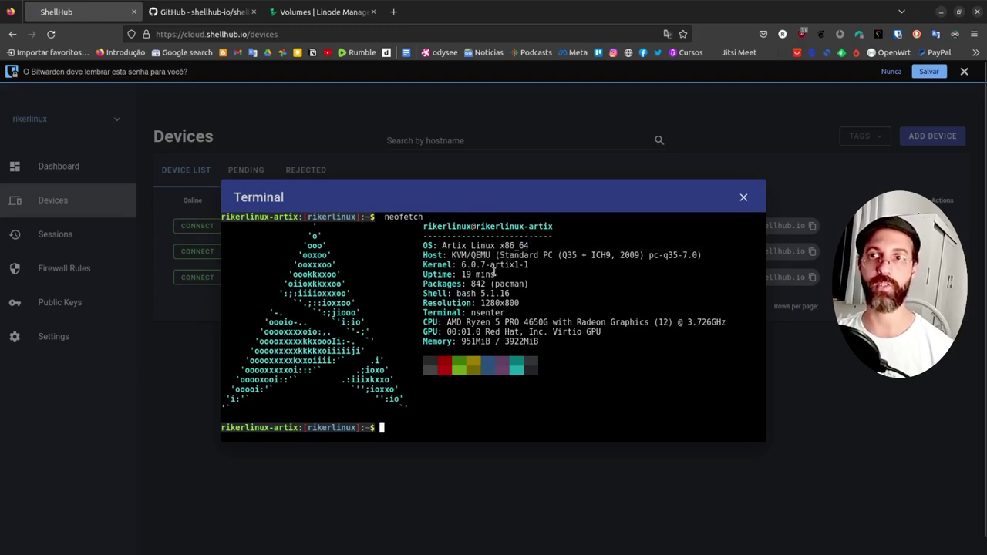
pyautogui.doubleClick(477, 284)
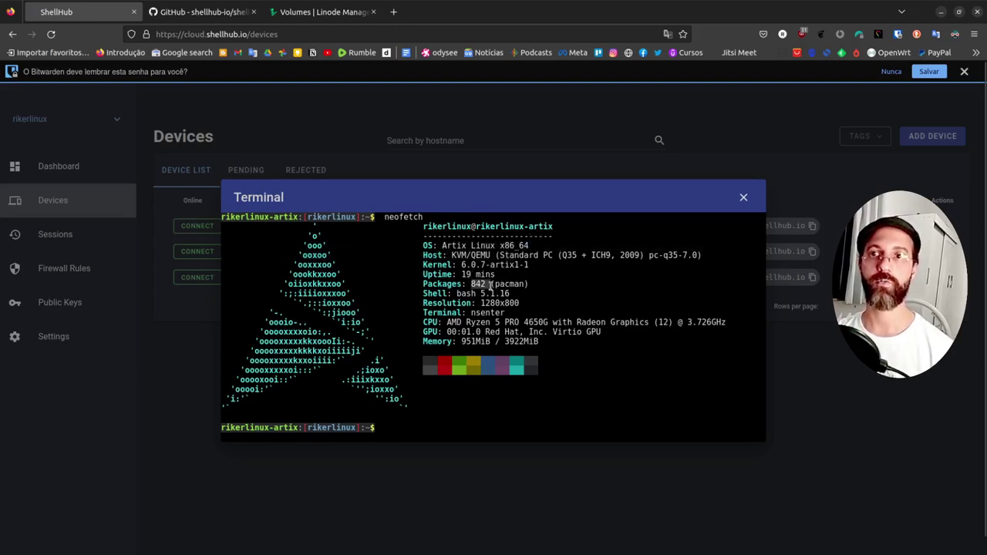
pyautogui.click(503, 271)
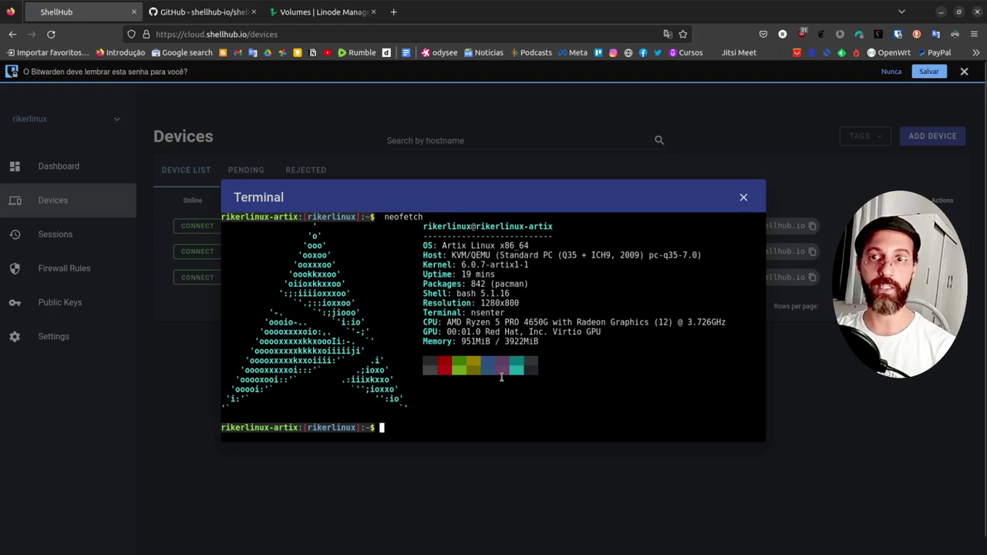
pyautogui.moveTo(555, 201); pyautogui.dragTo(400, 151)
pyautogui.click(743, 197)
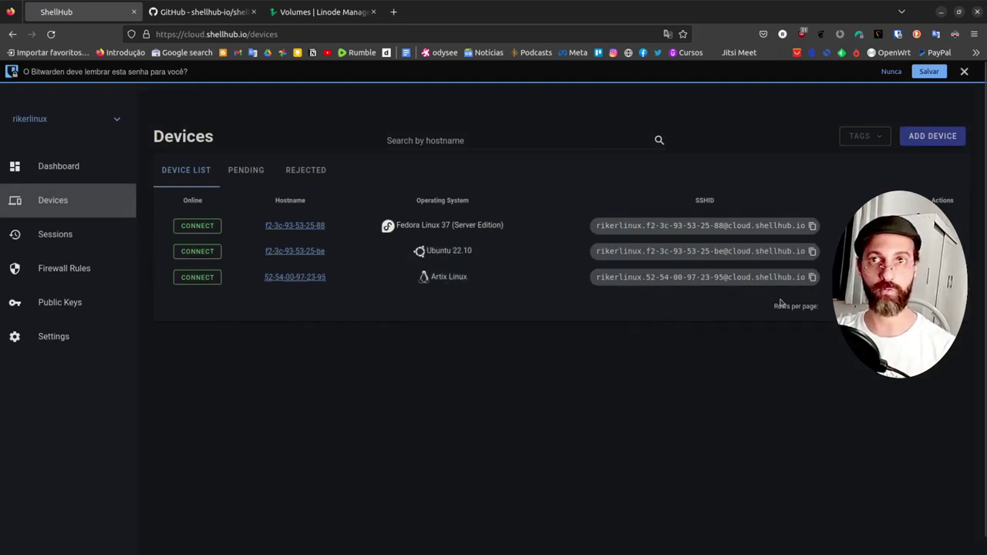
# Copy the Artix Linux device's SSHID and append it to the ssh rikerlinux@ command in the local terminal.
pyautogui.click(812, 277)
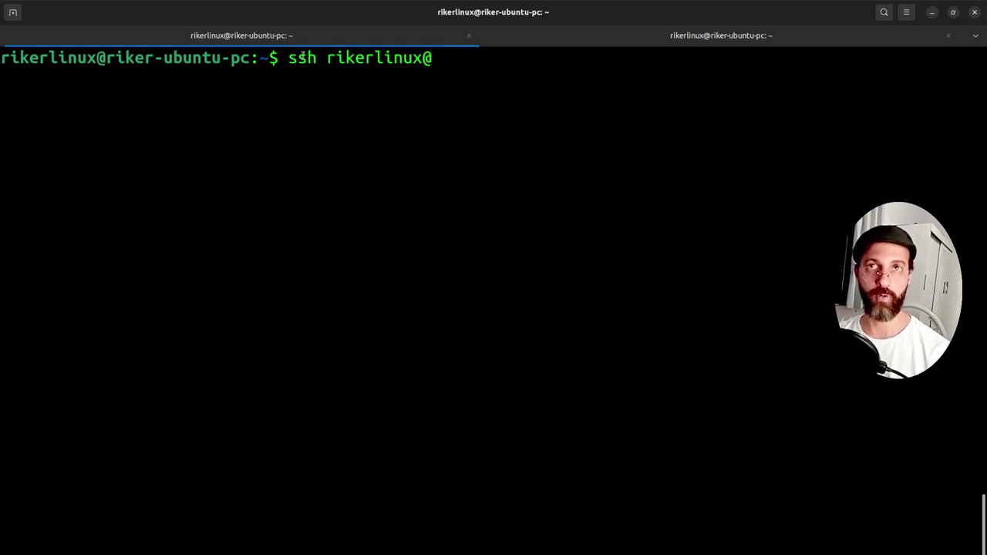
pyautogui.moveTo(326, 57); pyautogui.dragTo(414, 51)
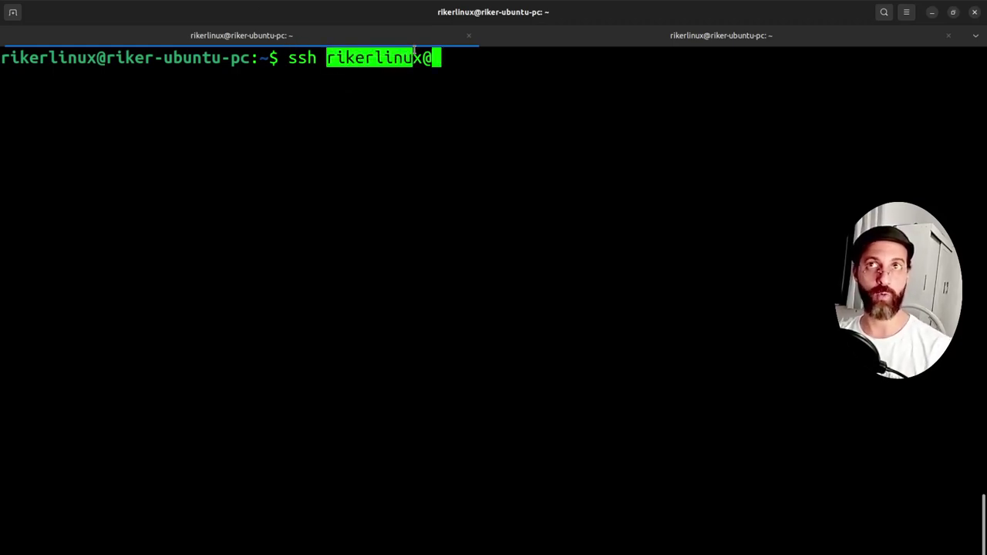
pyautogui.click(435, 62)
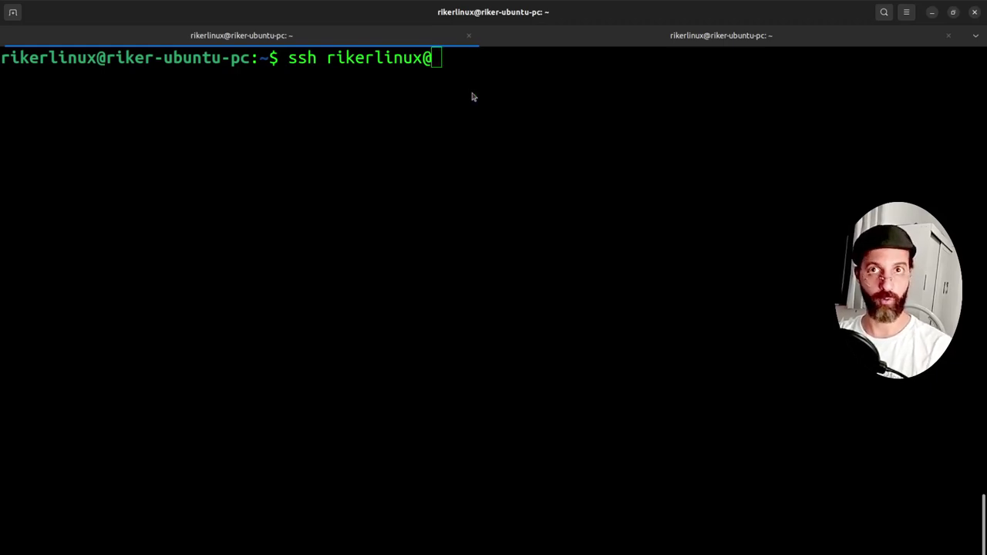
pyautogui.hotkey('ctrl', 'shift', 'v')
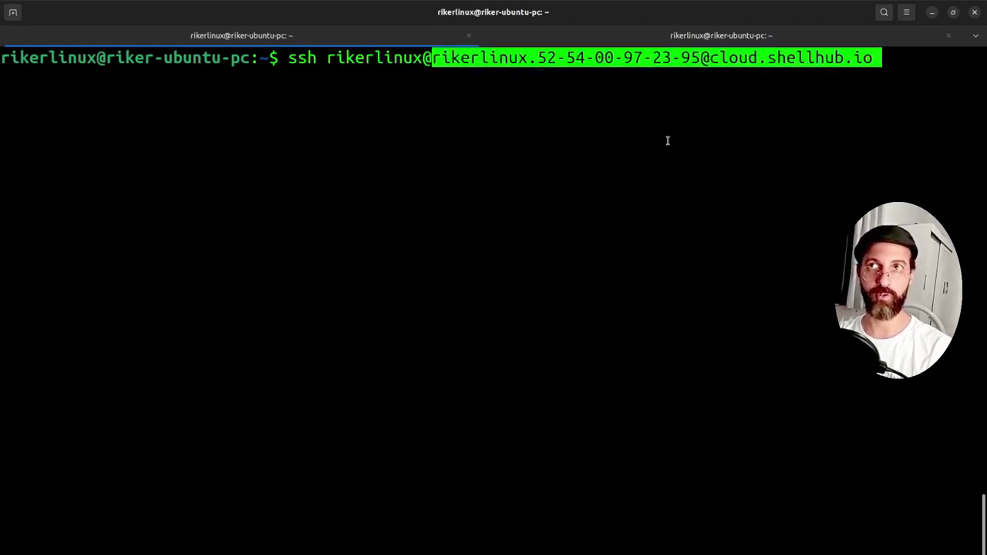
pyautogui.press('End')
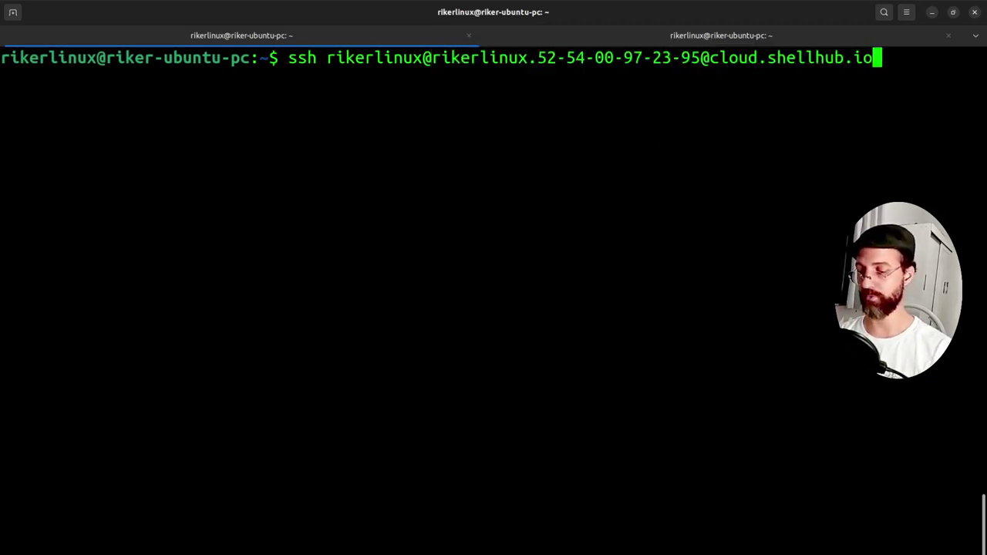
# Start the SSH connection to the Artix machine, accept the host key with yes and run neofetch there.
pyautogui.press('Return')
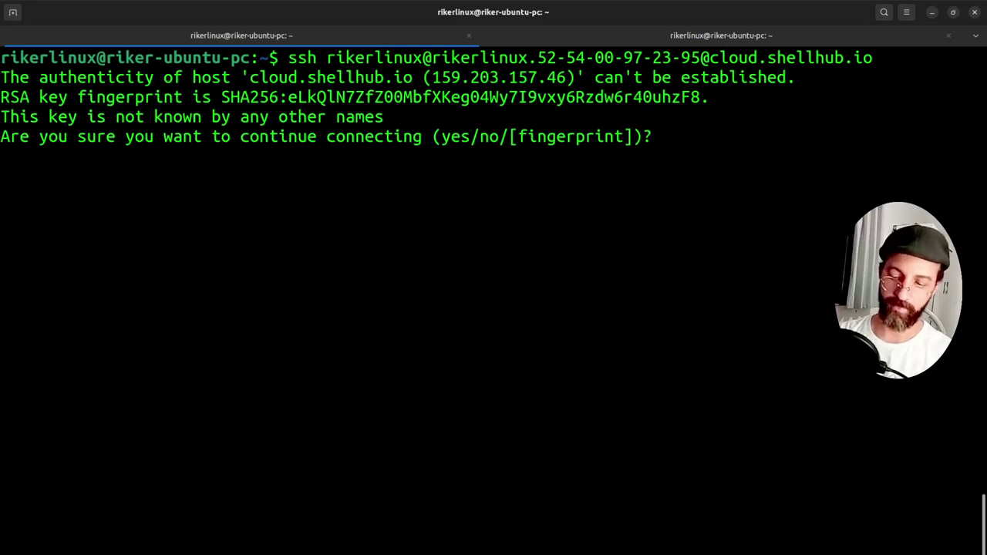
pyautogui.write('yes')
pyautogui.press('Return')
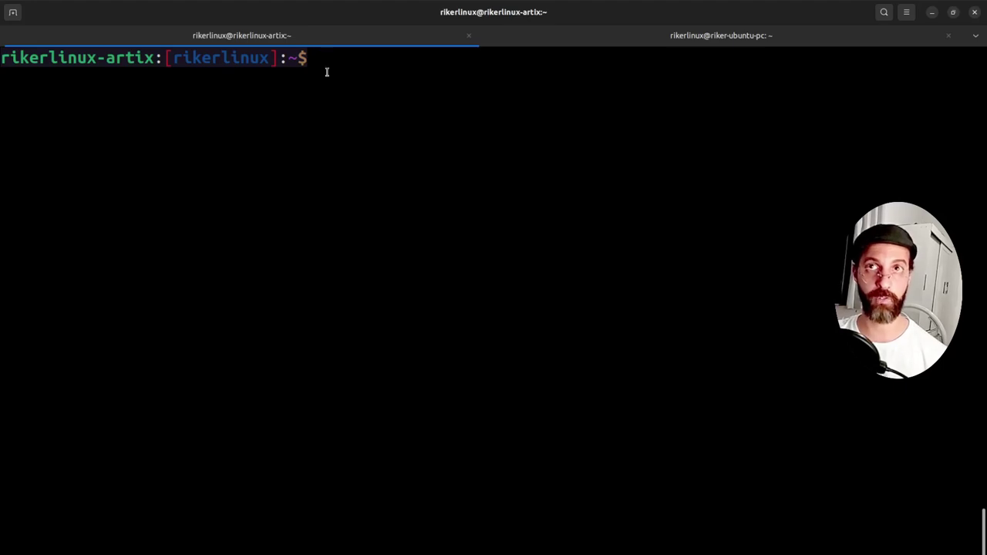
pyautogui.write('neofetch')
pyautogui.press('Return')
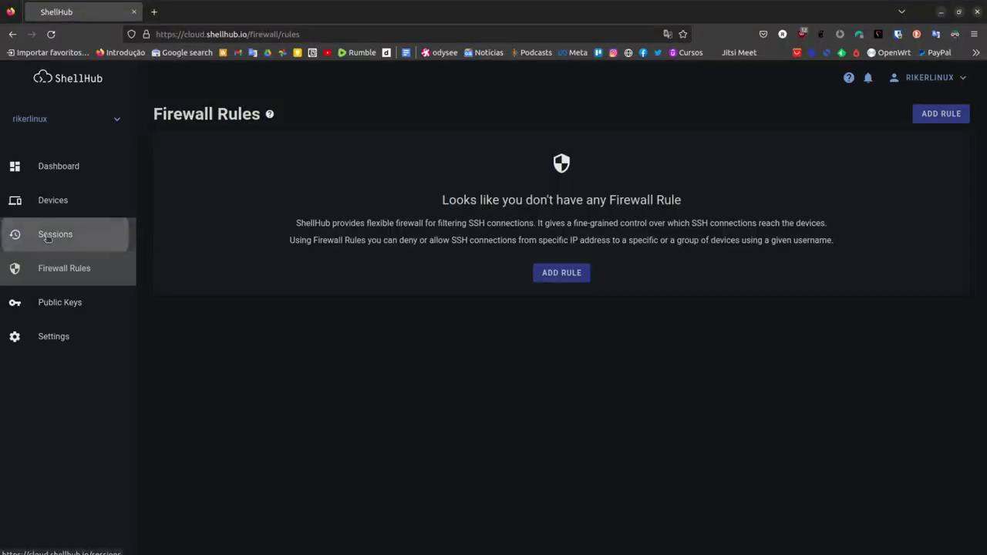
# Show the session history in ShellHub and play back the Artix device session started November 27, 2022 6:41 PM.
pyautogui.click(48, 236)
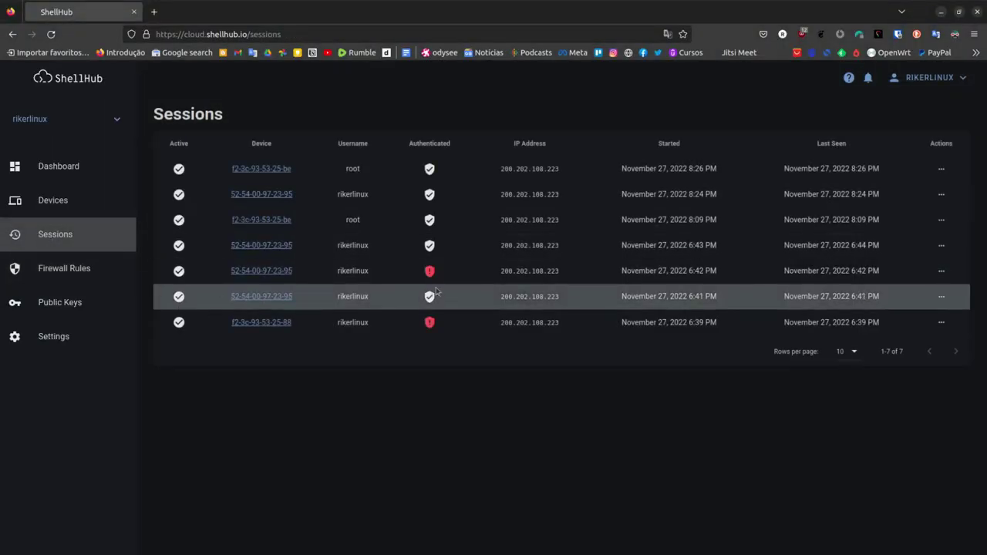
pyautogui.click(942, 297)
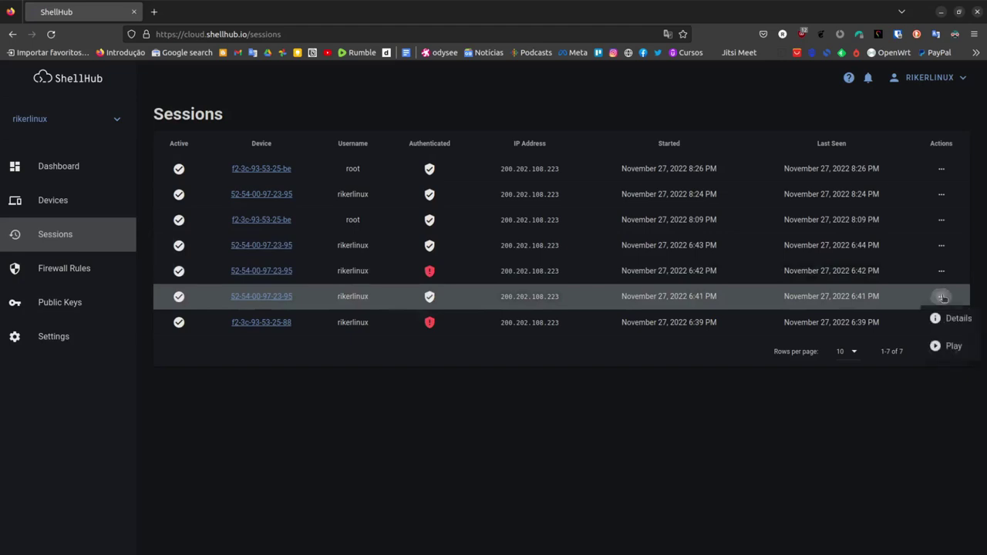
pyautogui.click(955, 349)
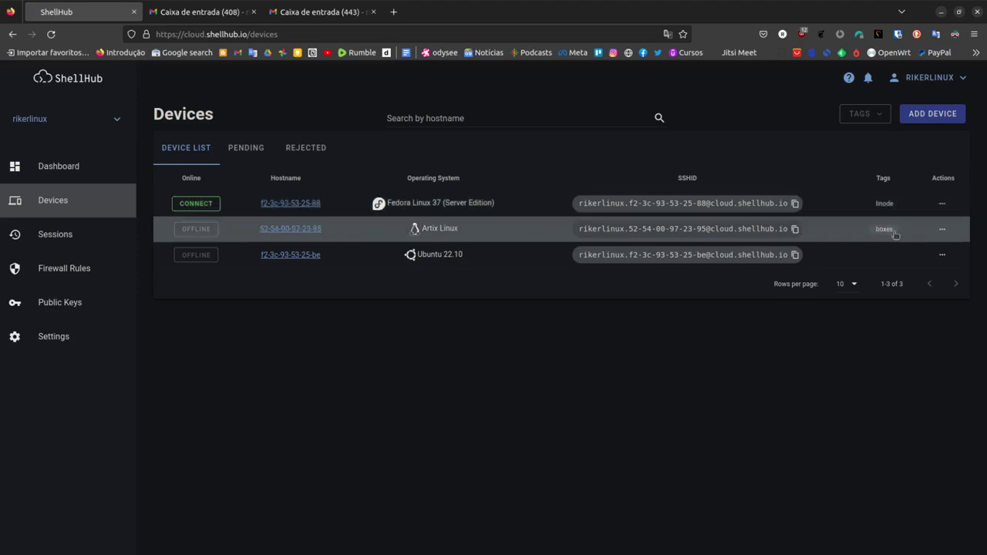
# Add the tag linode to the Ubuntu 22.10 device in the device list and save it.
pyautogui.click(942, 258)
pyautogui.click(961, 306)
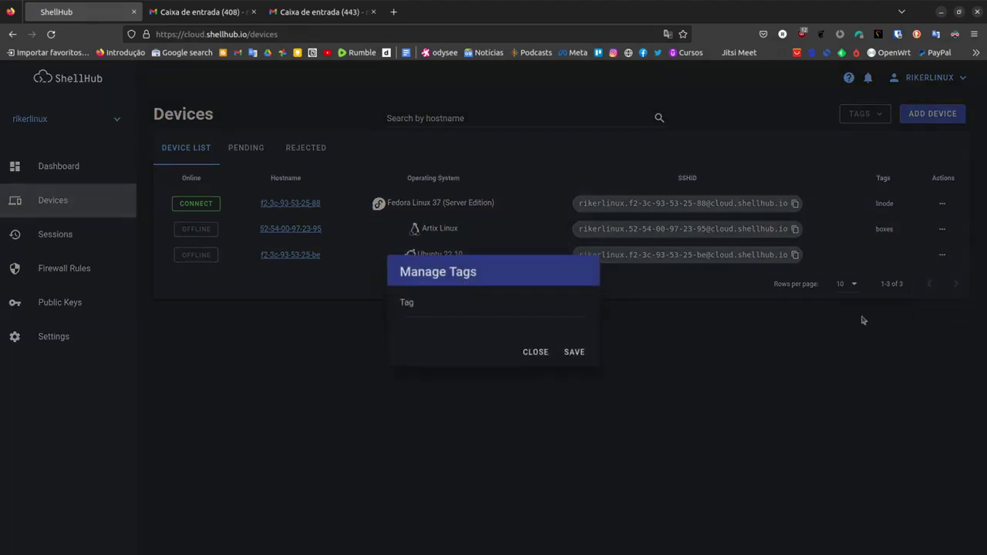
pyautogui.click(450, 304)
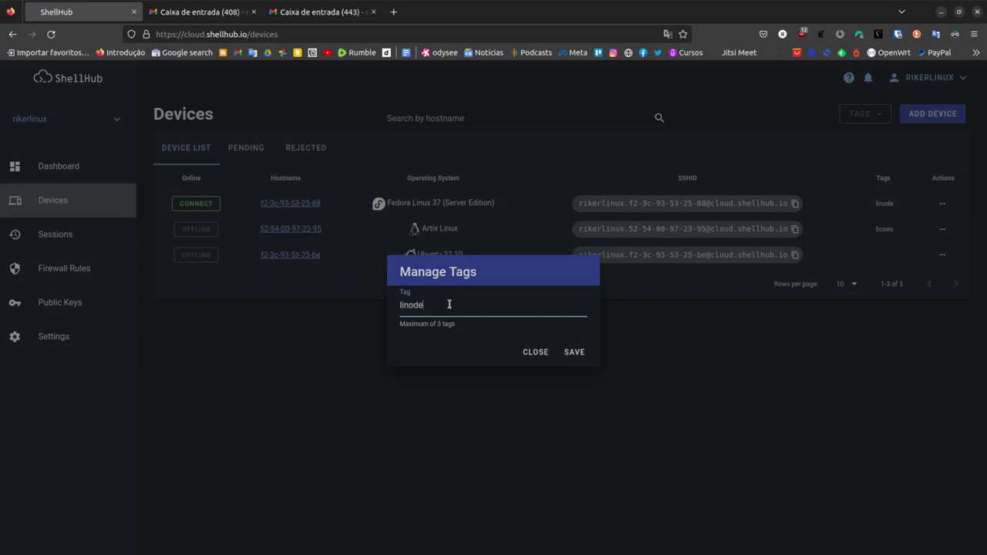
pyautogui.click(572, 353)
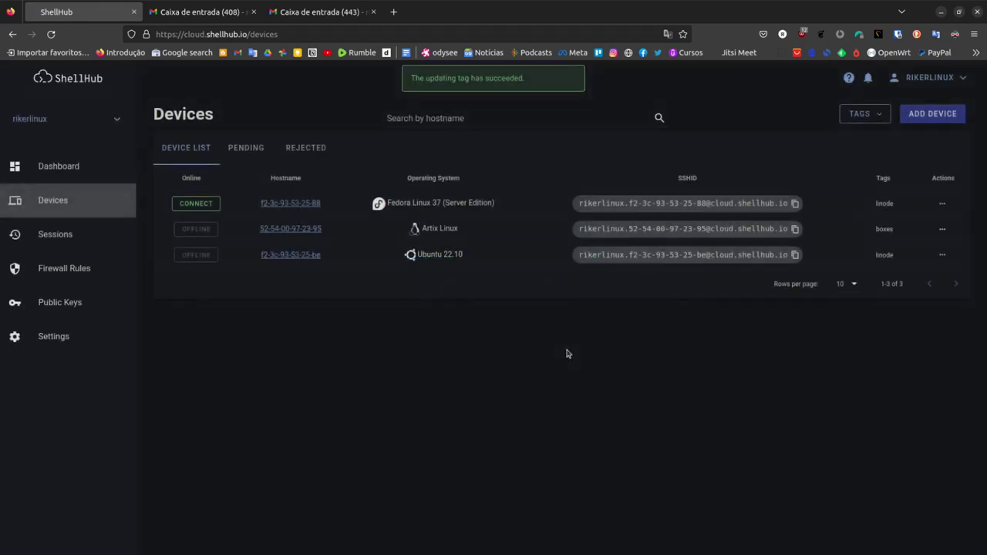
# View the firewall rules and the namespace settings with the member and session record options.
pyautogui.click(74, 276)
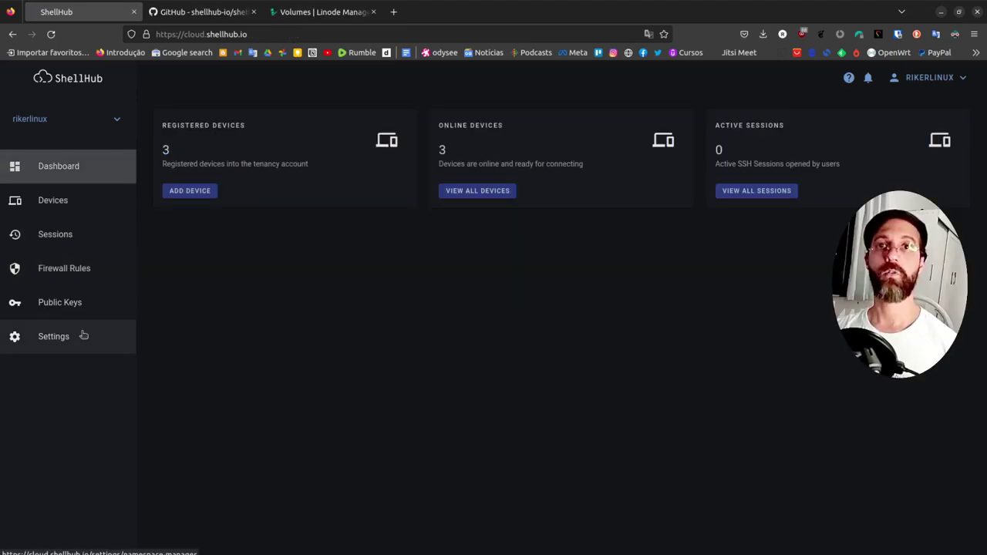
pyautogui.click(83, 336)
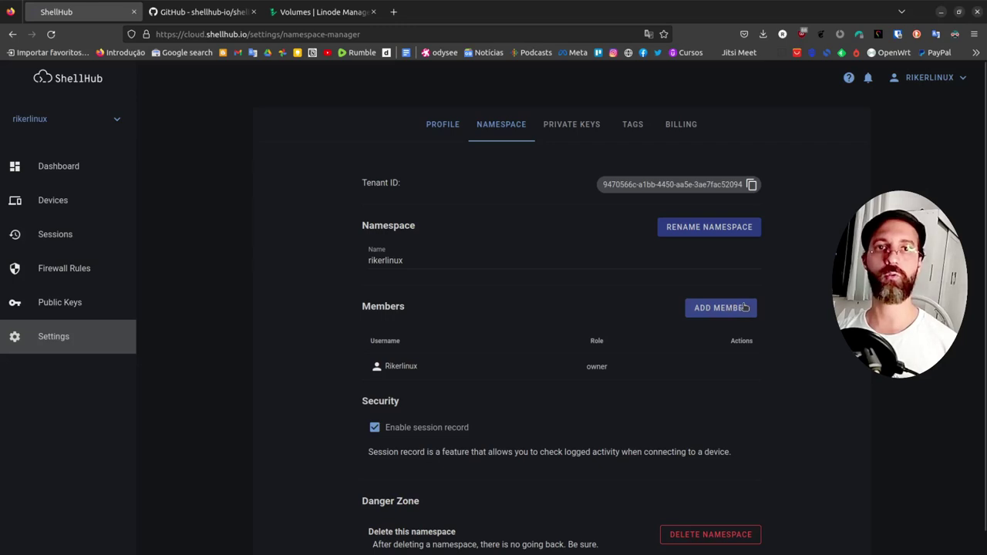
# Examine the public key login option and its private key choices in the Artix Linux device's terminal connection dialog.
pyautogui.click(43, 267)
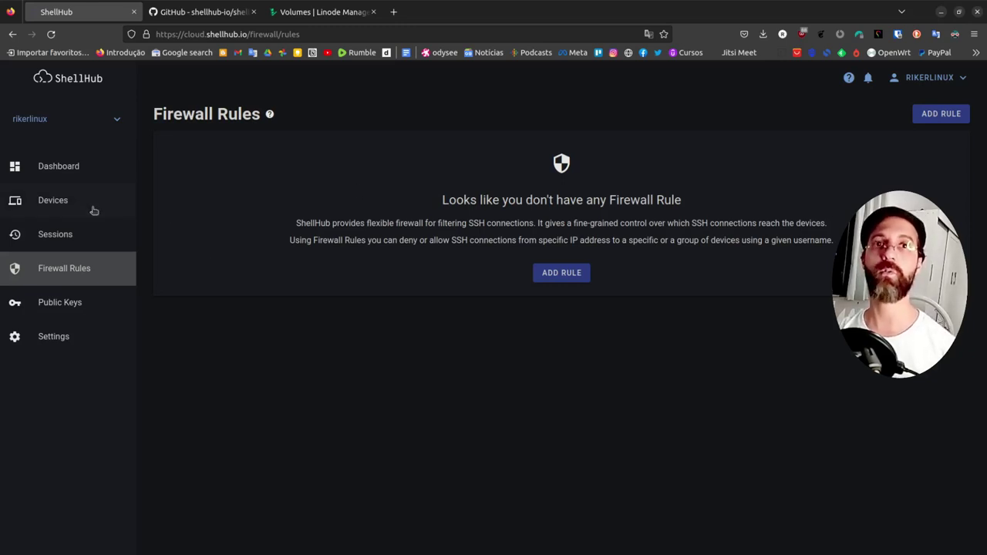
pyautogui.click(75, 235)
pyautogui.click(54, 200)
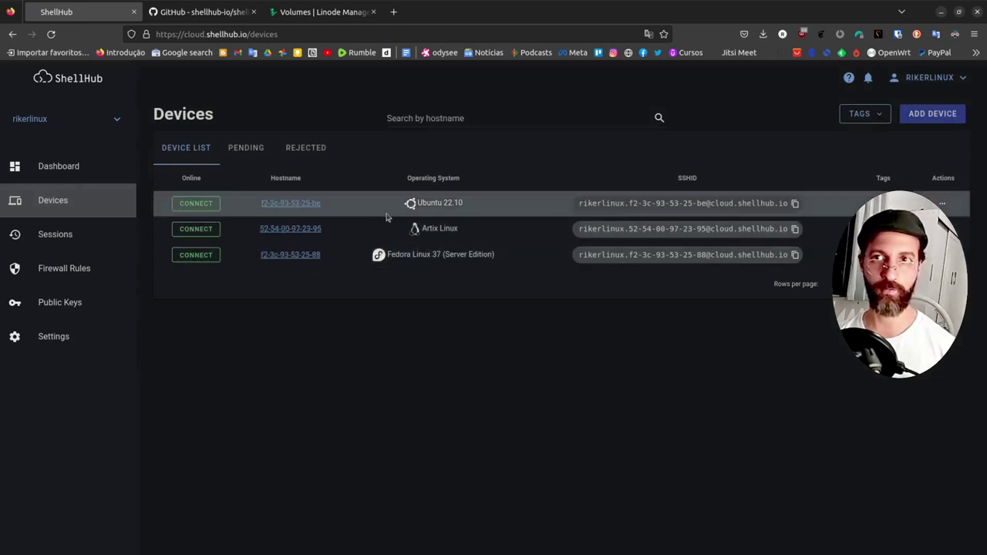
pyautogui.click(197, 229)
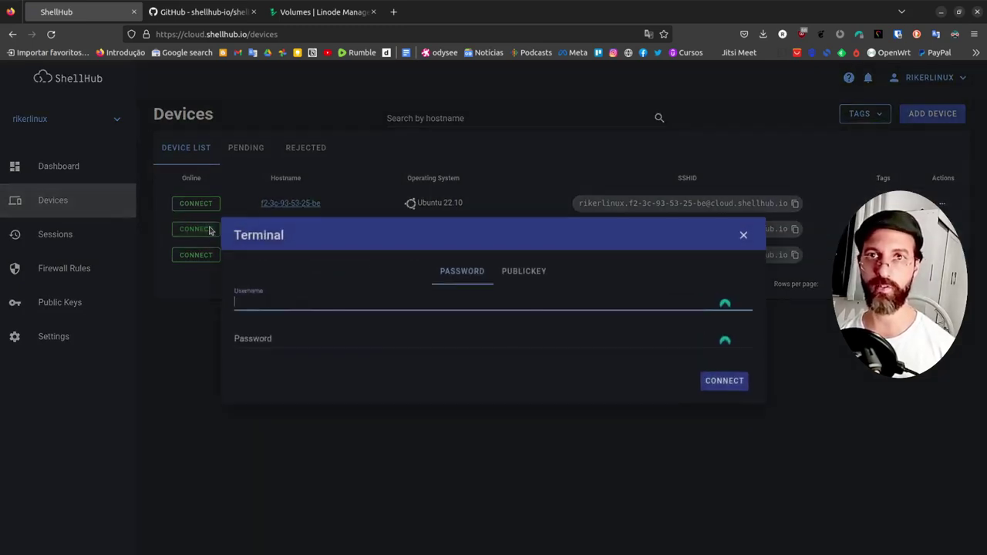
pyautogui.click(521, 276)
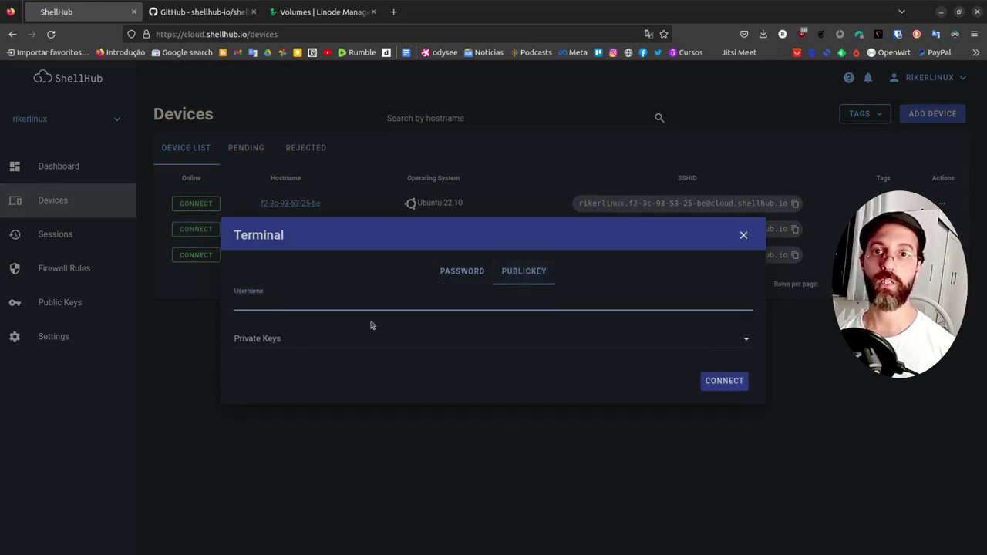
pyautogui.click(337, 343)
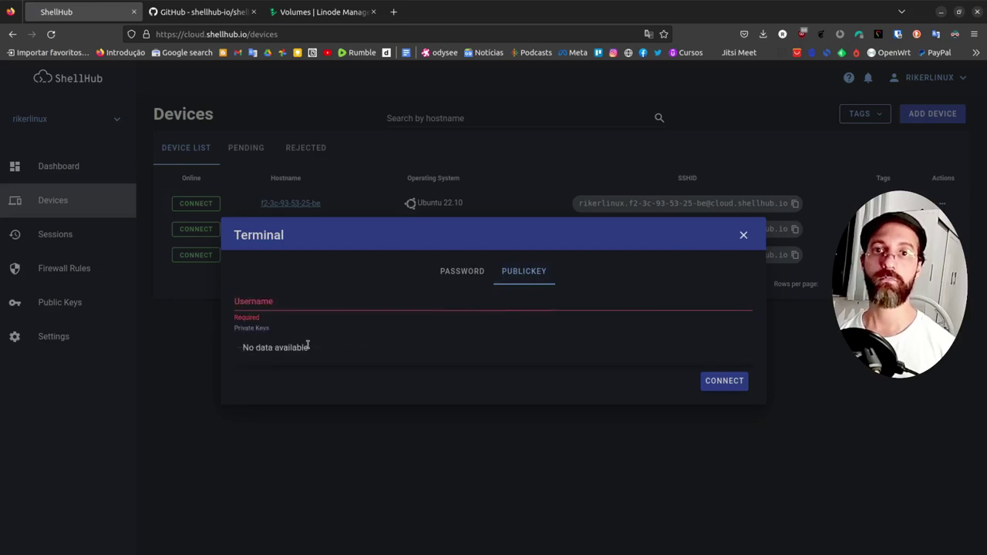
pyautogui.click(306, 374)
pyautogui.click(118, 345)
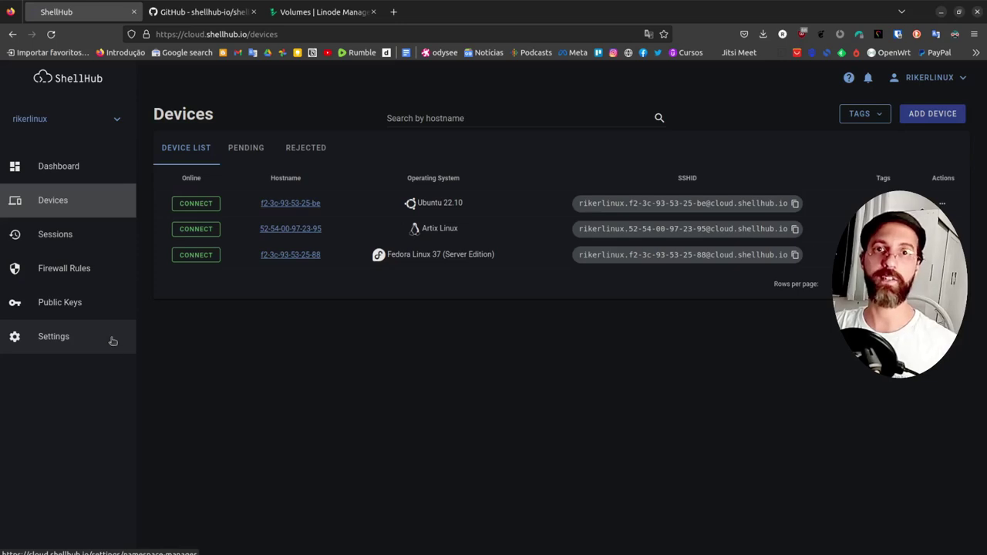
# Open a new public key form and review its name, username access restriction and key data fields.
pyautogui.click(89, 309)
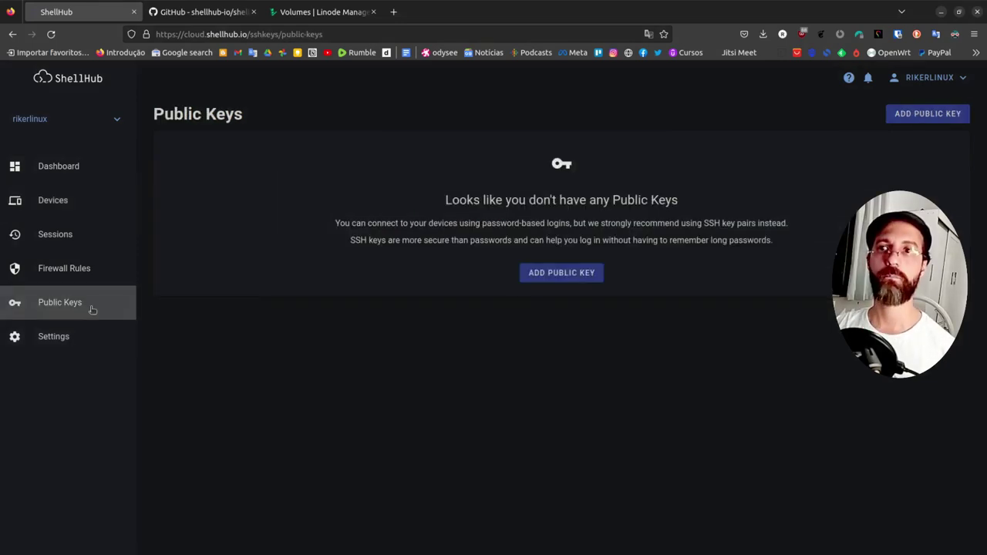
pyautogui.click(548, 275)
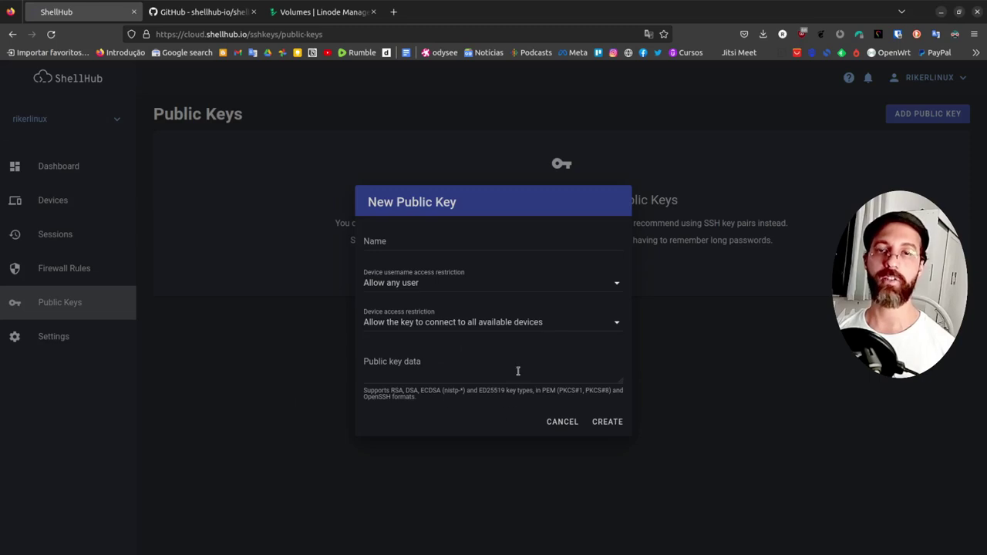
pyautogui.click(371, 242)
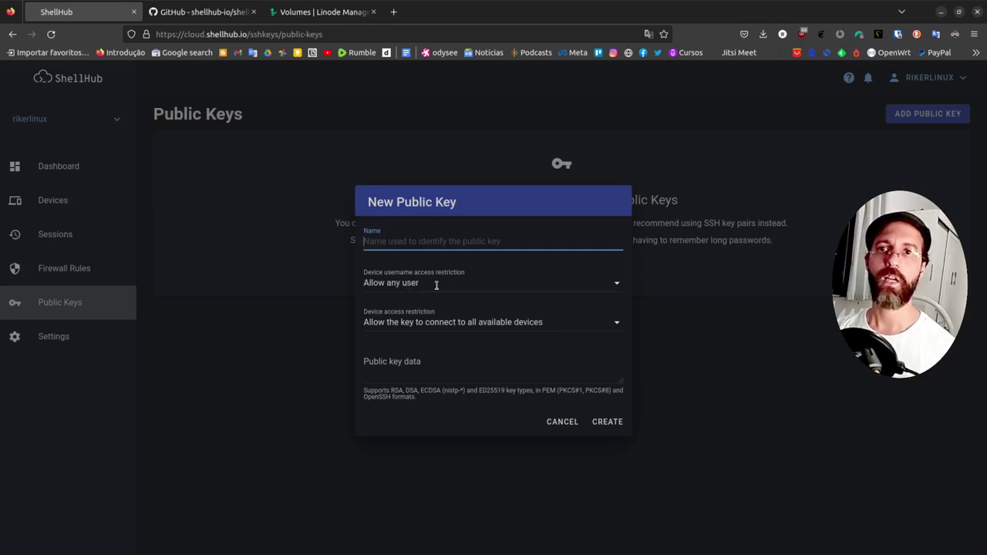
pyautogui.click(397, 288)
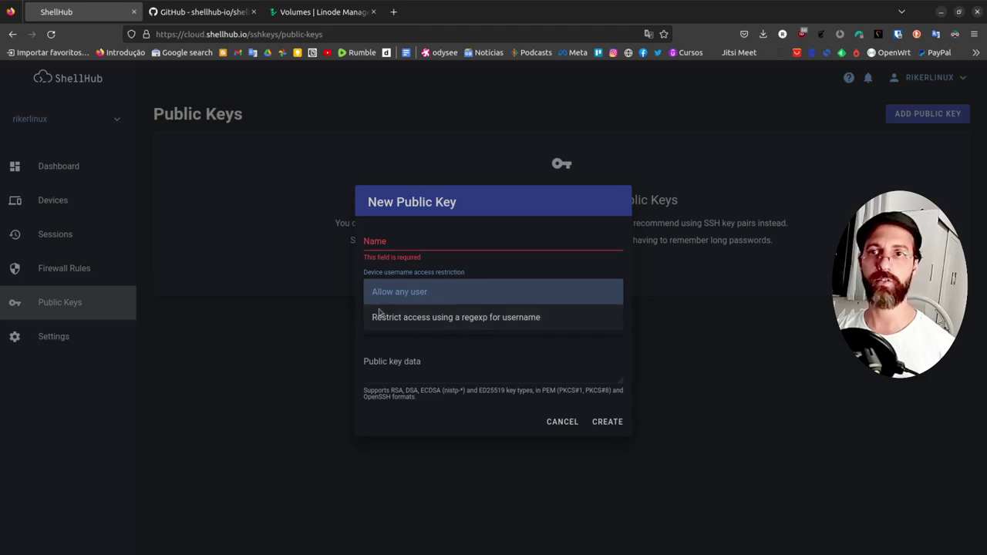
pyautogui.click(421, 292)
pyautogui.click(409, 374)
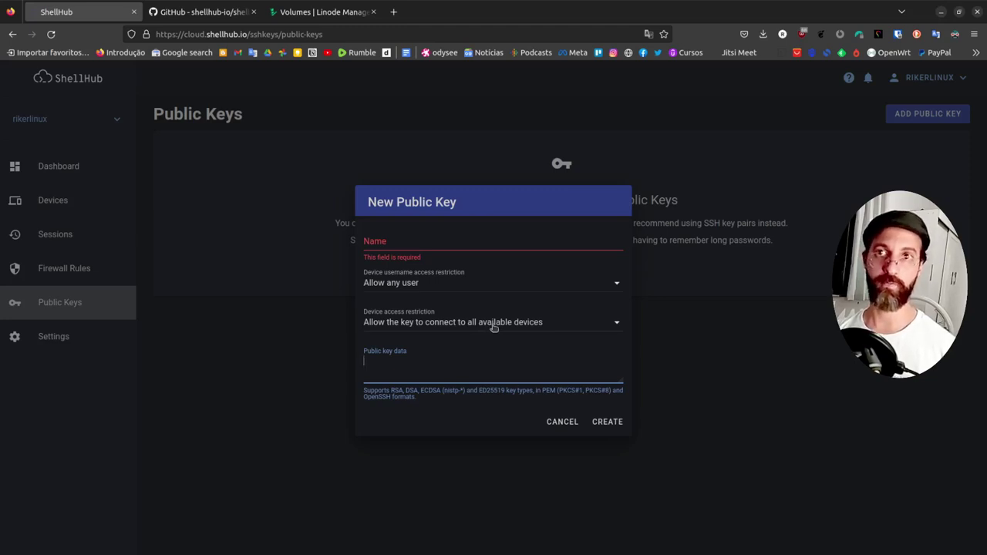
pyautogui.click(388, 240)
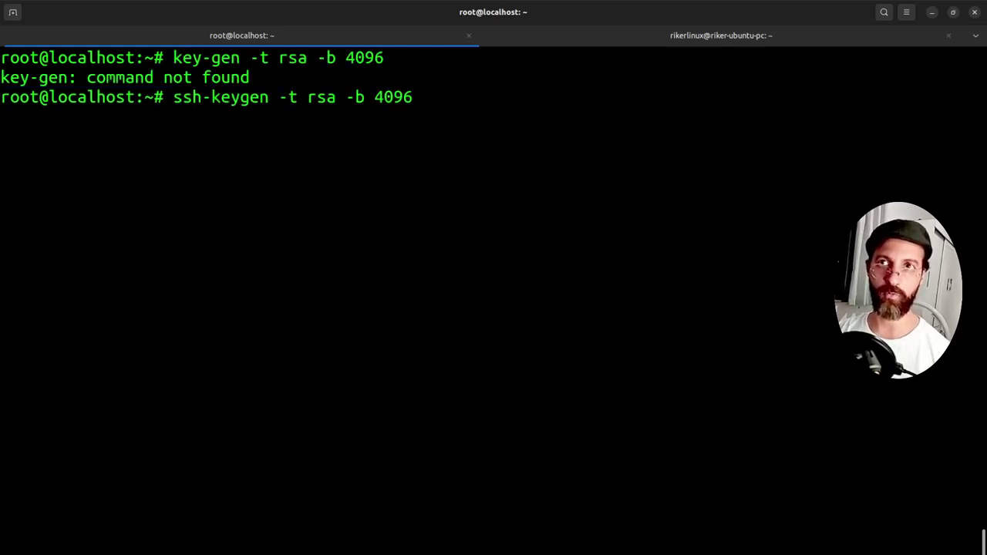
# Generate a 4096-bit RSA key pair with ssh-keygen -t rsa -b 4096, accepting the default file and an empty passphrase.
pyautogui.press('Return')
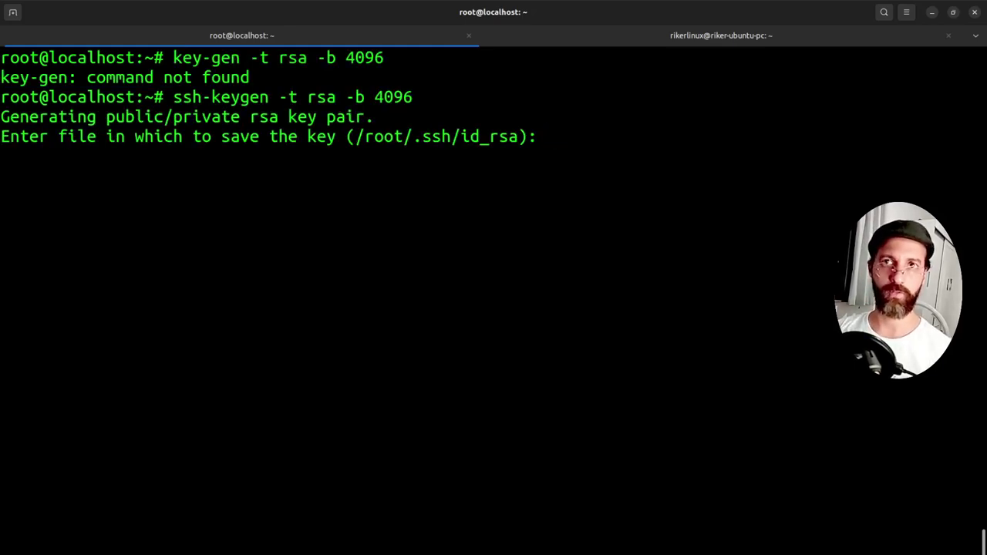
pyautogui.press('Return')
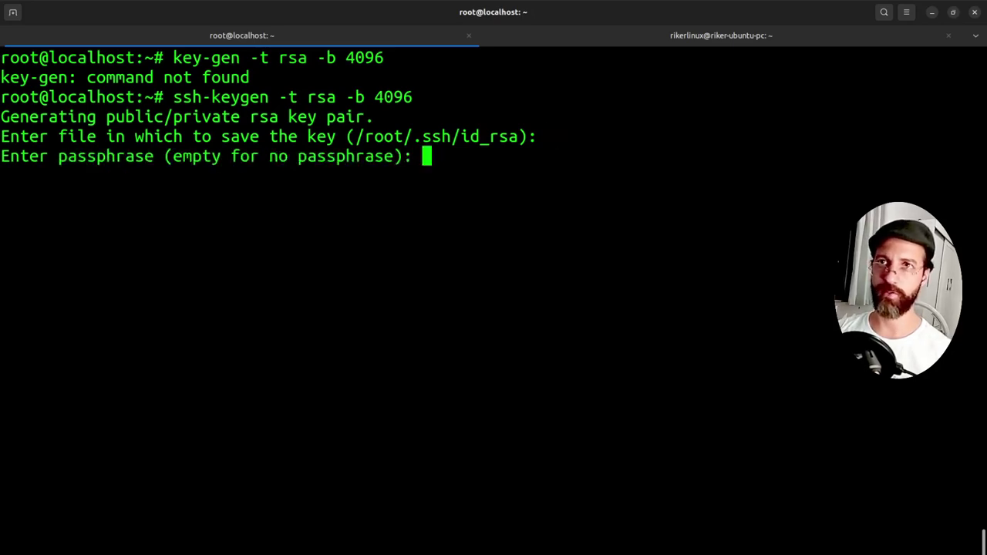
pyautogui.press('Return')
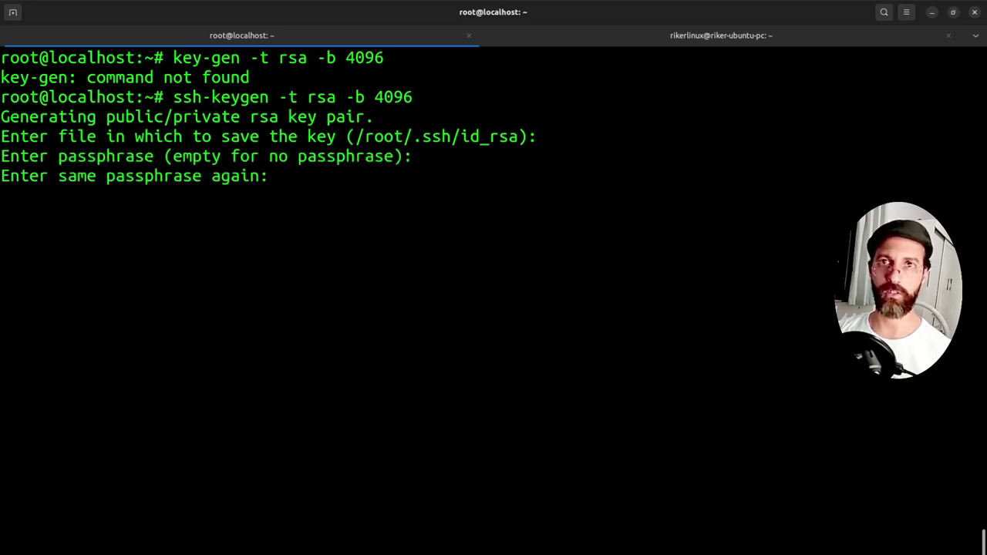
pyautogui.press('Return')
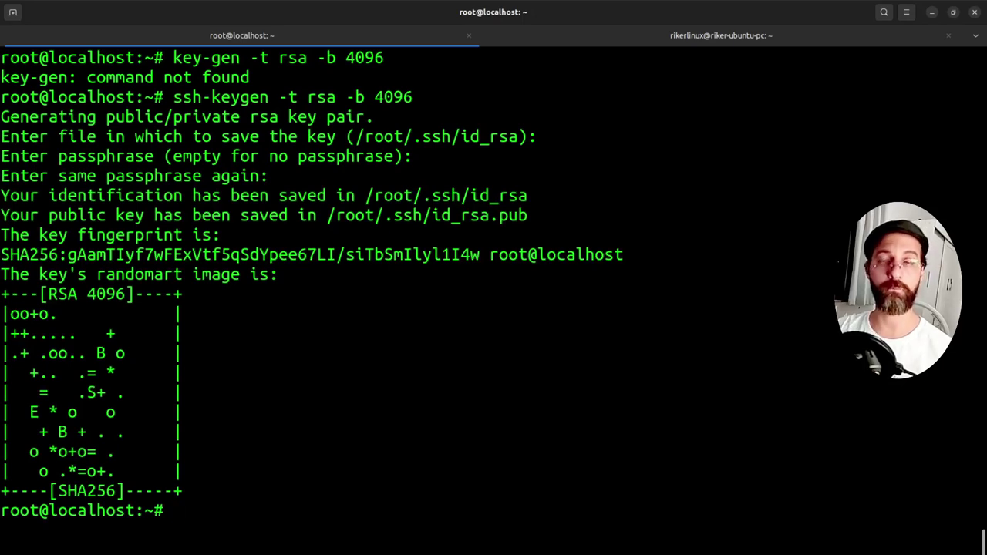
# Clear the terminal, display .ssh/id_rsa.pub with cat and copy the whole public key.
pyautogui.hotkey('ctrl', 'l')
pyautogui.write('cat .ssh/')
pyautogui.press('Tab')
pyautogui.press('Tab')
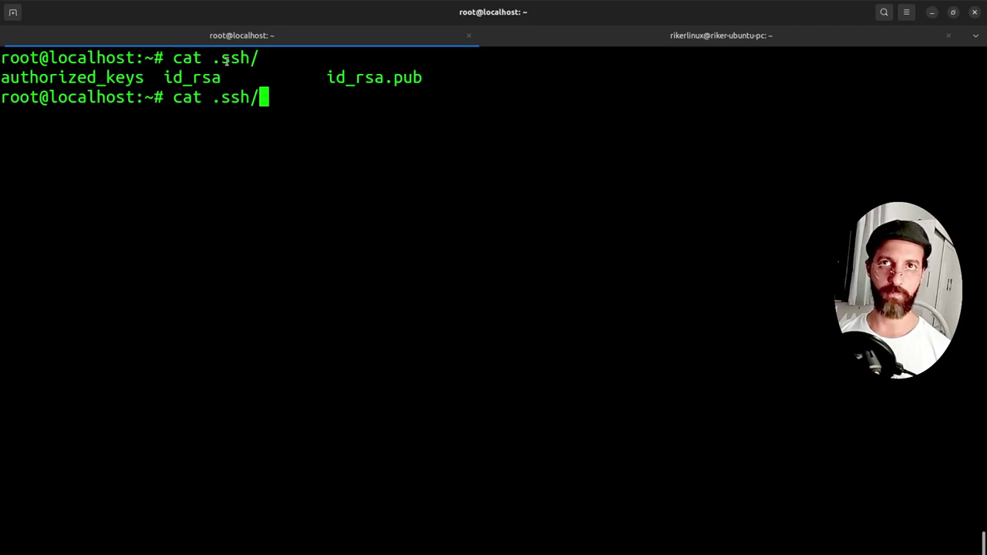
pyautogui.moveTo(165, 78); pyautogui.dragTo(222, 78)
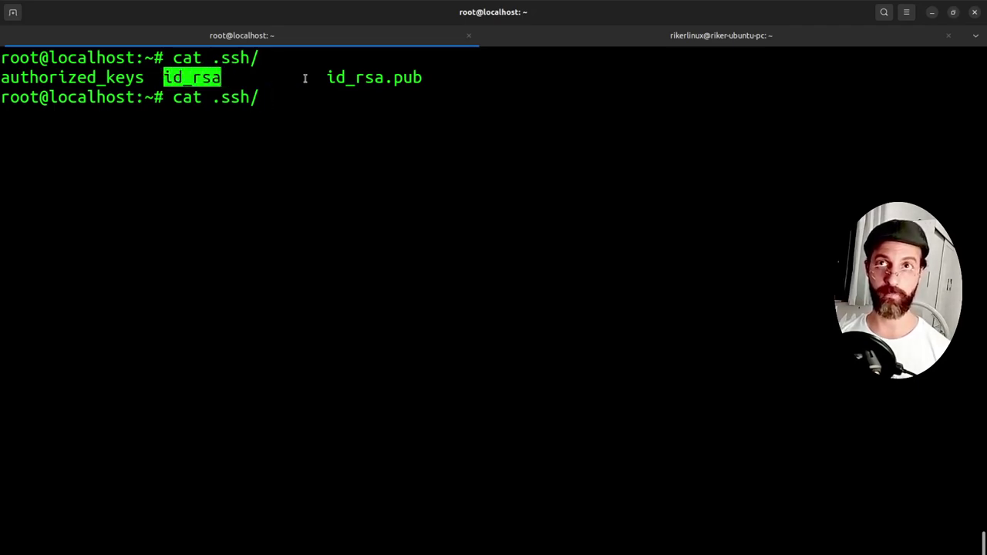
pyautogui.moveTo(327, 78); pyautogui.dragTo(425, 78)
pyautogui.click(425, 78)
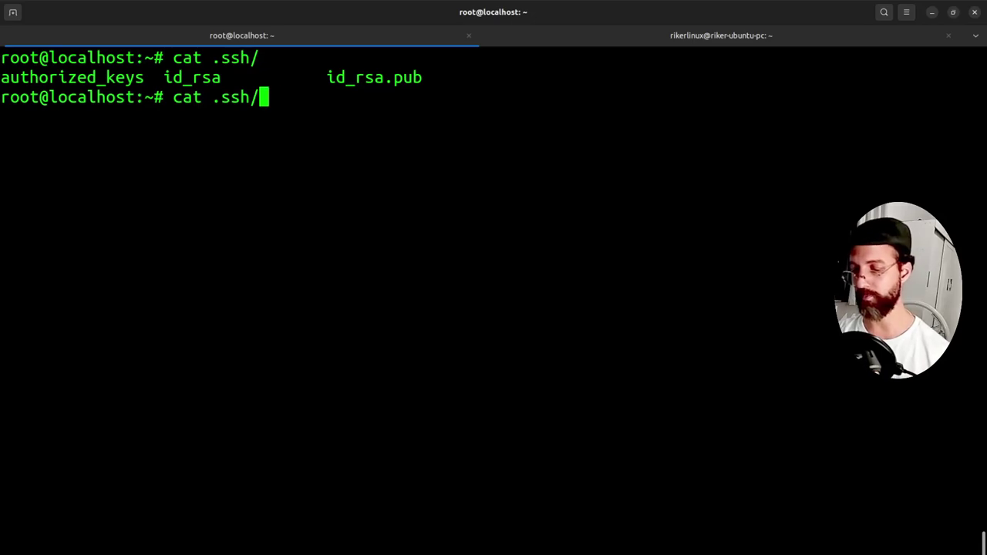
pyautogui.write('id_rsa.pub')
pyautogui.press('Return')
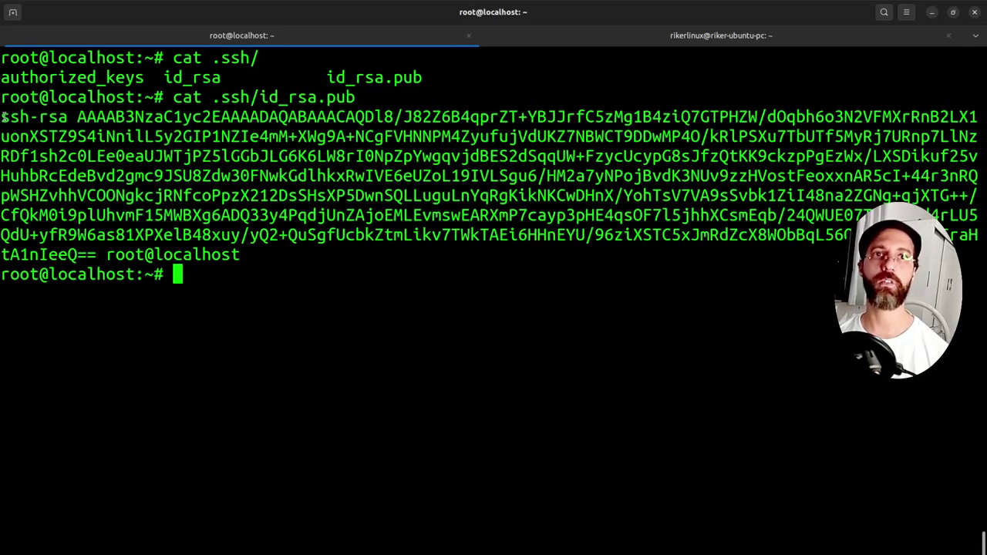
pyautogui.moveTo(3, 117); pyautogui.dragTo(240, 254)
pyautogui.click(241, 255)
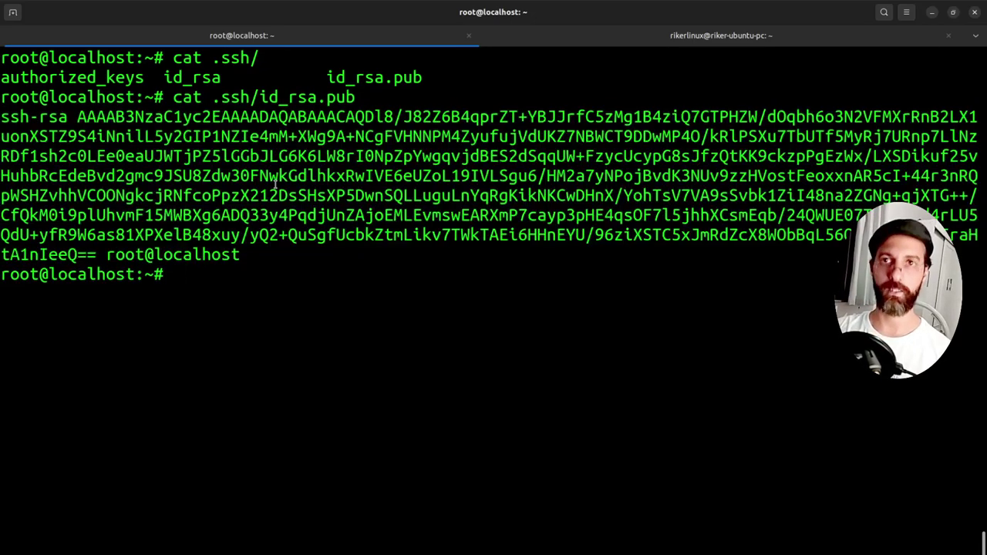
# Switch to ShellHub and create the public key ubuntu-pub from the copied key data, allowing any user and all devices.
pyautogui.hotkey('alt', 'Tab')
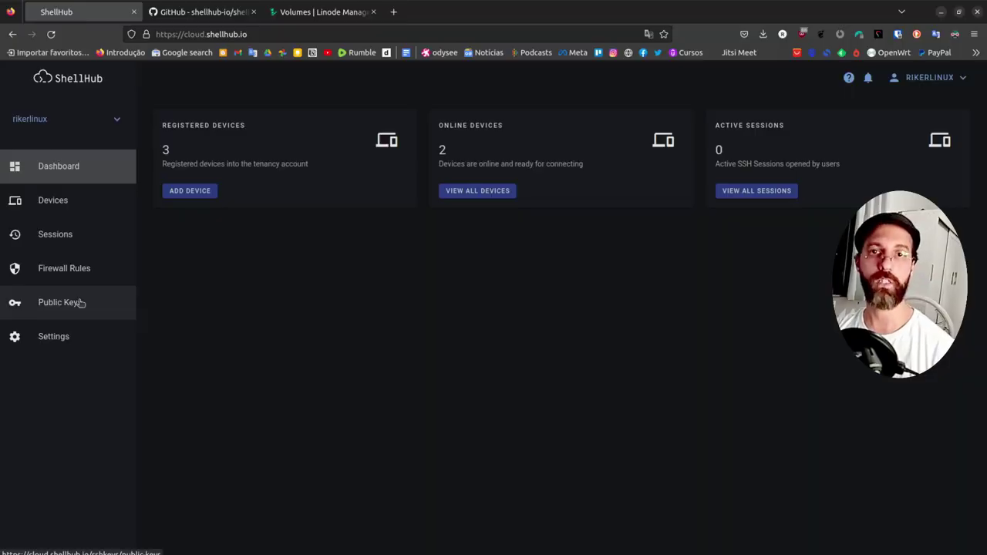
pyautogui.click(80, 304)
pyautogui.click(550, 273)
pyautogui.click(384, 243)
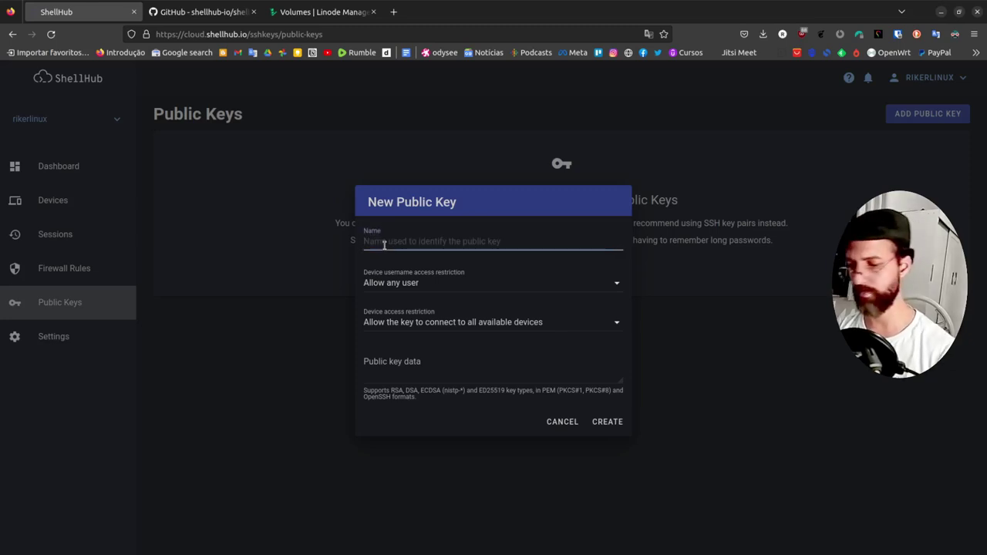
pyautogui.write('ubuntu-pub')
pyautogui.click(385, 365)
pyautogui.hotkey('ctrl', 'v')
pyautogui.scroll(6, 436, 368)
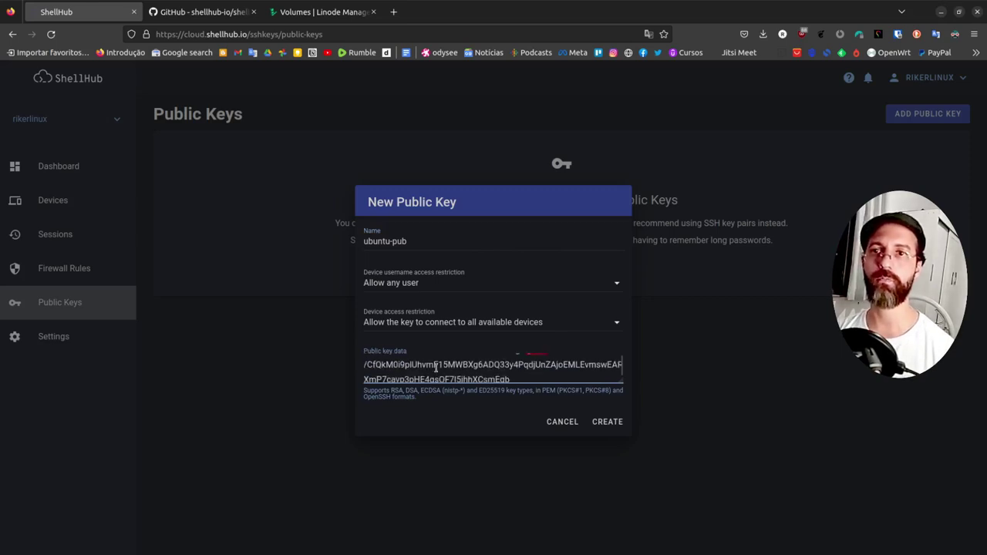
pyautogui.click(613, 430)
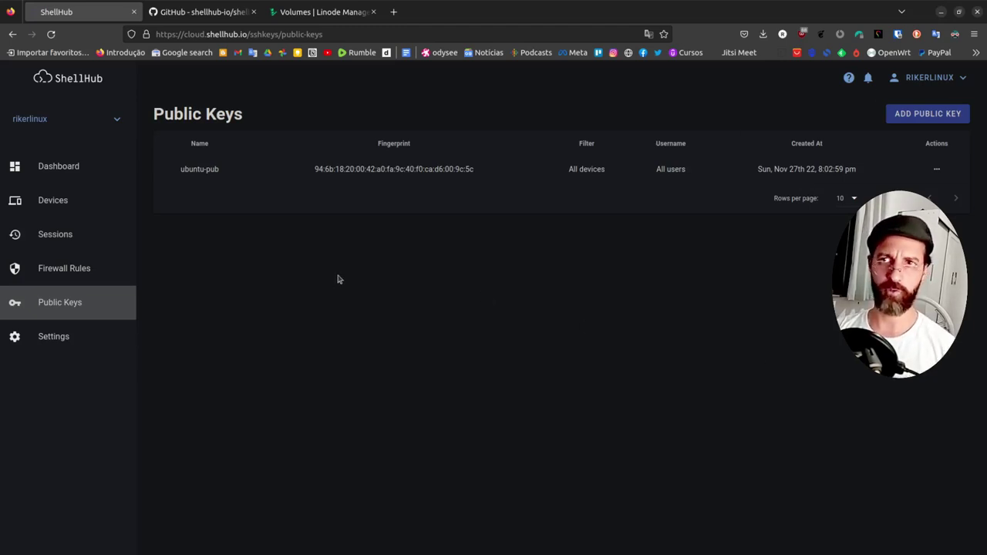
# Start a new private key named ubuntu-priv in the account's private key settings, dismissing the privacy policy notice.
pyautogui.click(944, 82)
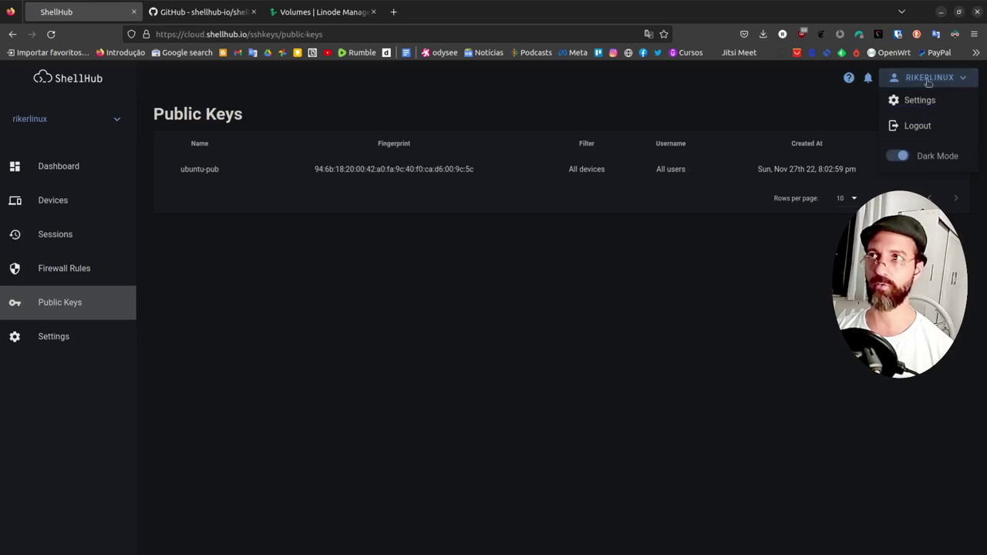
pyautogui.click(924, 104)
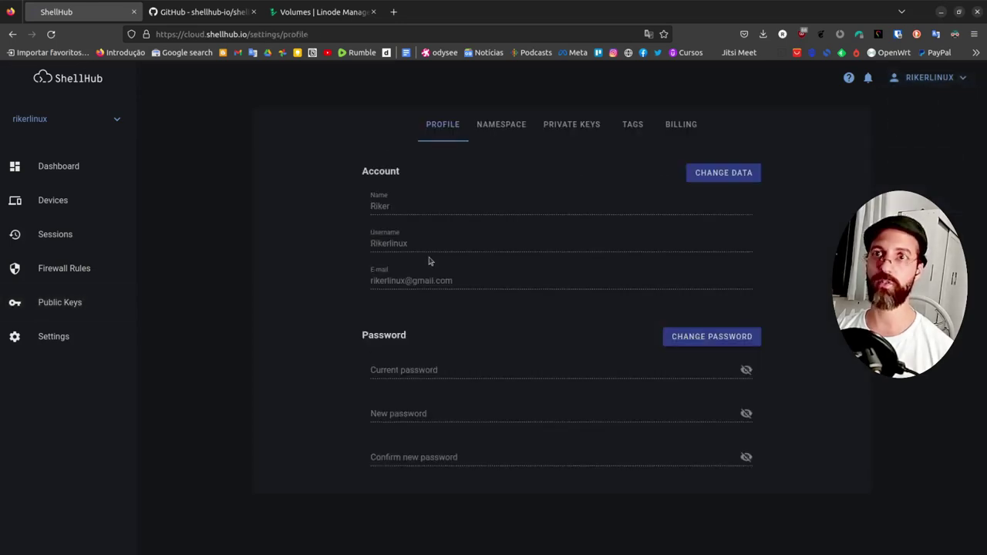
pyautogui.click(579, 126)
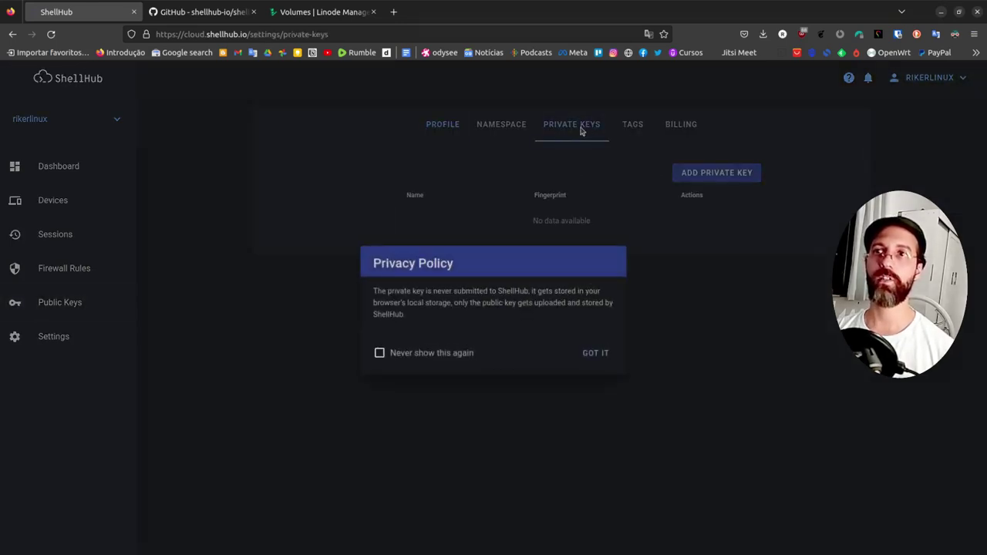
pyautogui.click(621, 383)
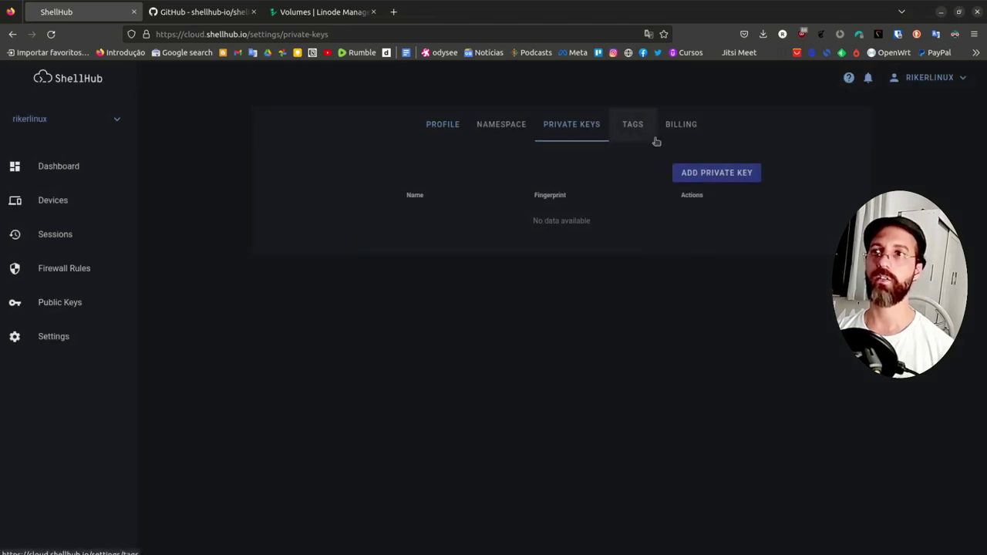
pyautogui.click(717, 173)
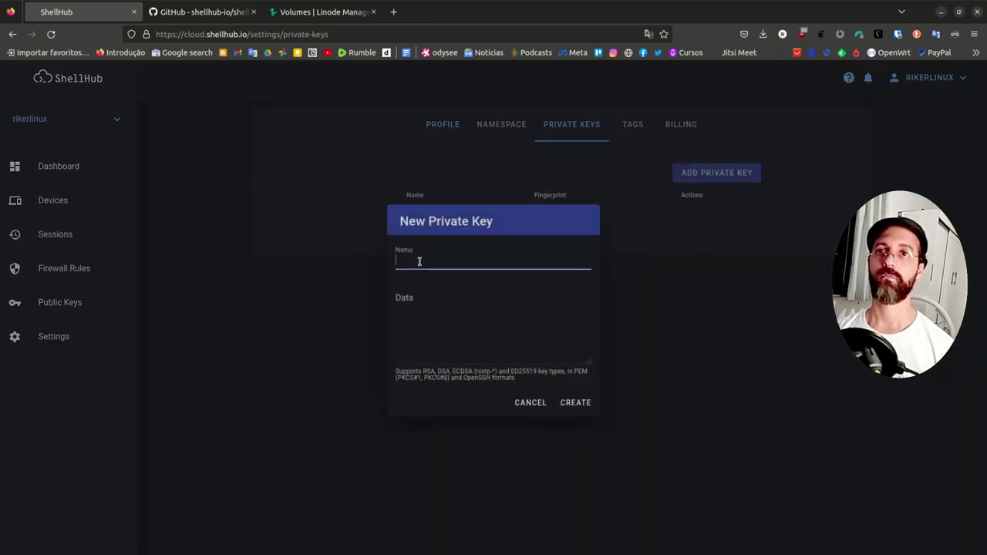
pyautogui.write('ubun')
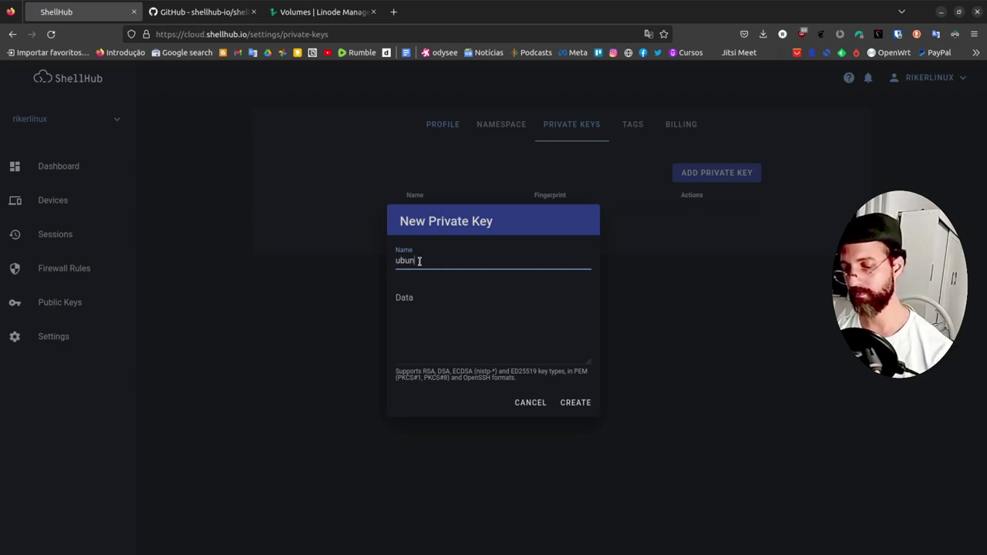
pyautogui.write('-priv')
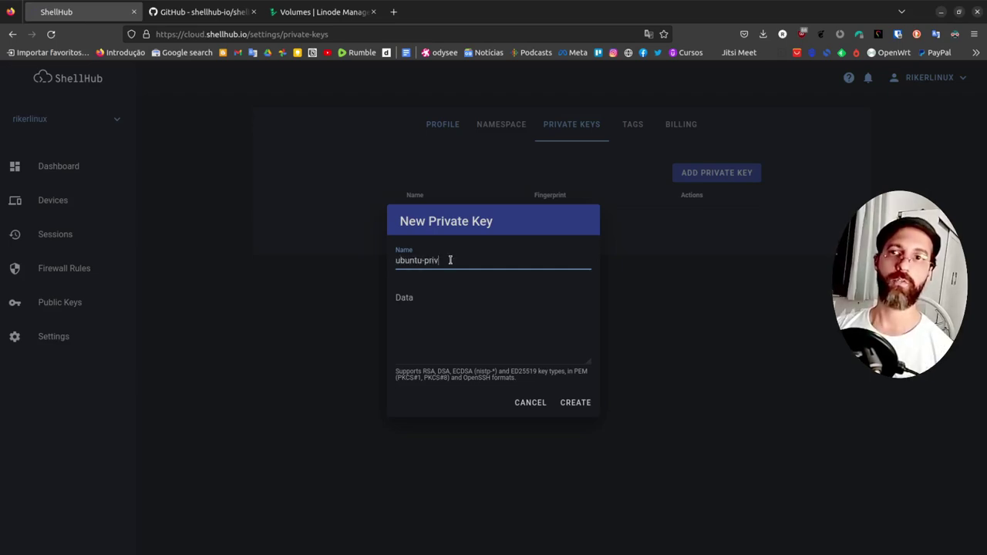
pyautogui.click(433, 323)
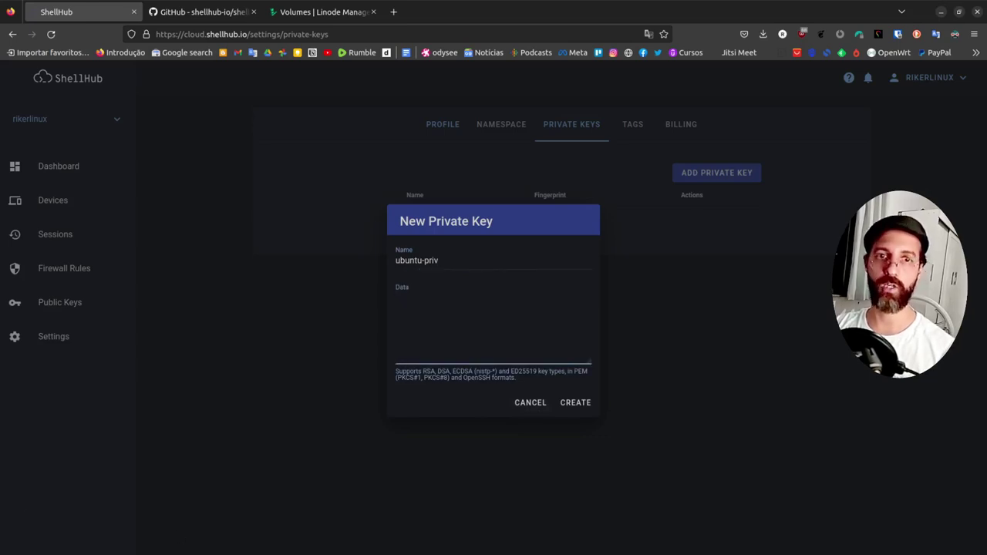
# Switch to the terminal, display .ssh/id_rsa with cat and copy the whole private key, including its BEGIN and END lines.
pyautogui.hotkey('alt', 'Tab')
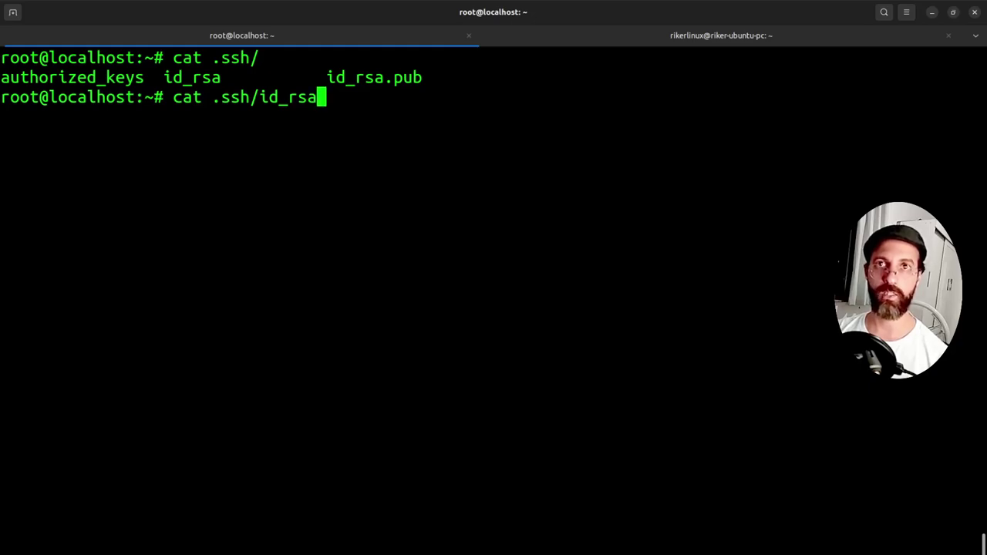
pyautogui.press('Return')
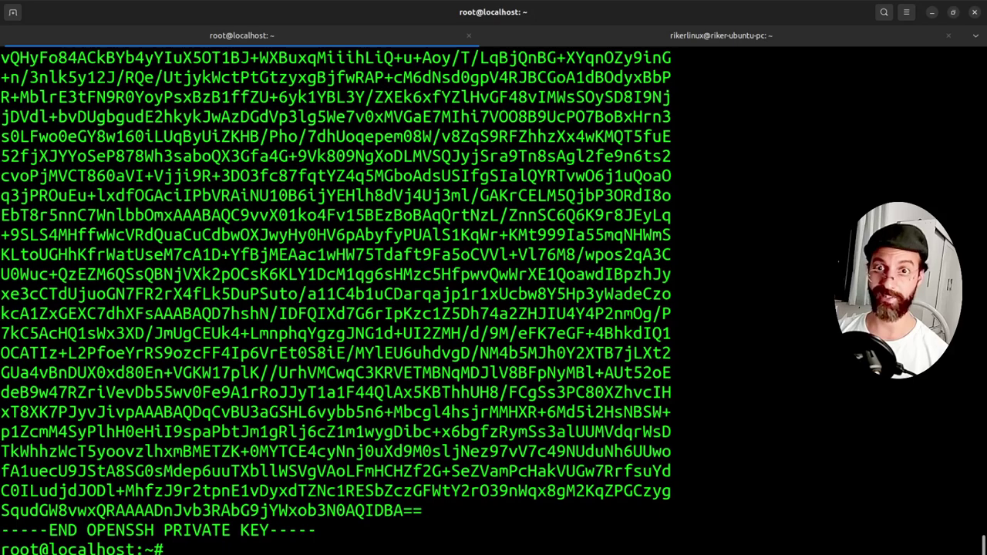
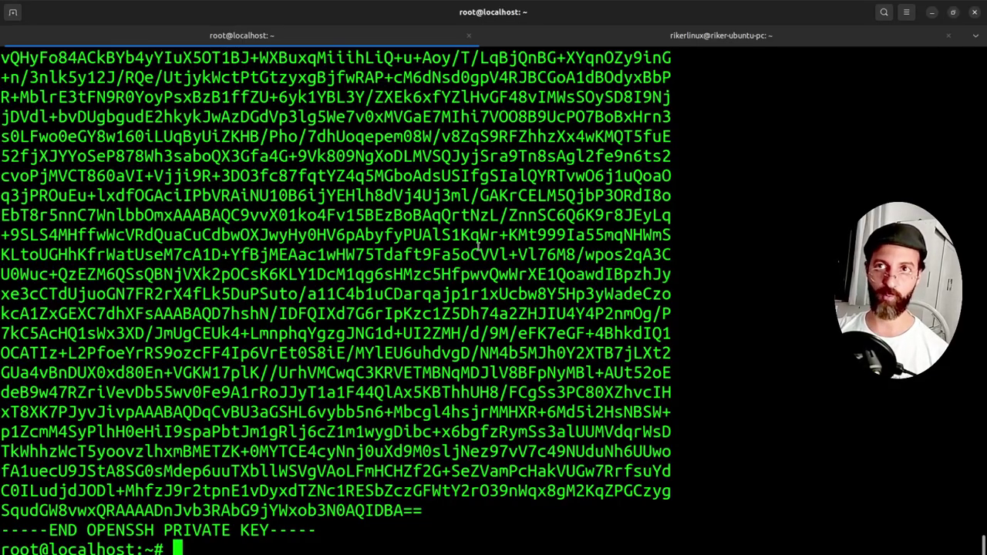
pyautogui.scroll(10, 482, 243)
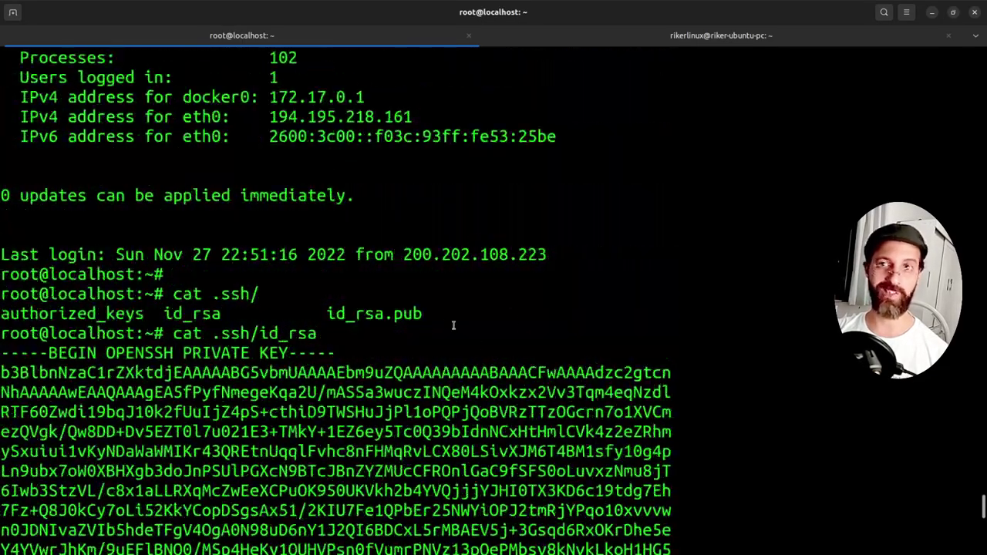
pyautogui.scroll(-2, 373, 320)
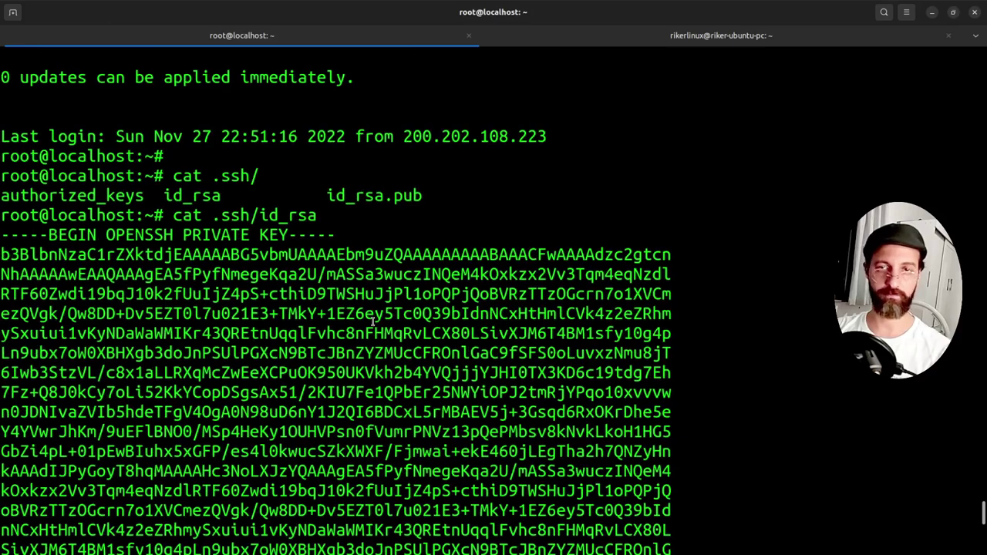
pyautogui.scroll(-3, 372, 322)
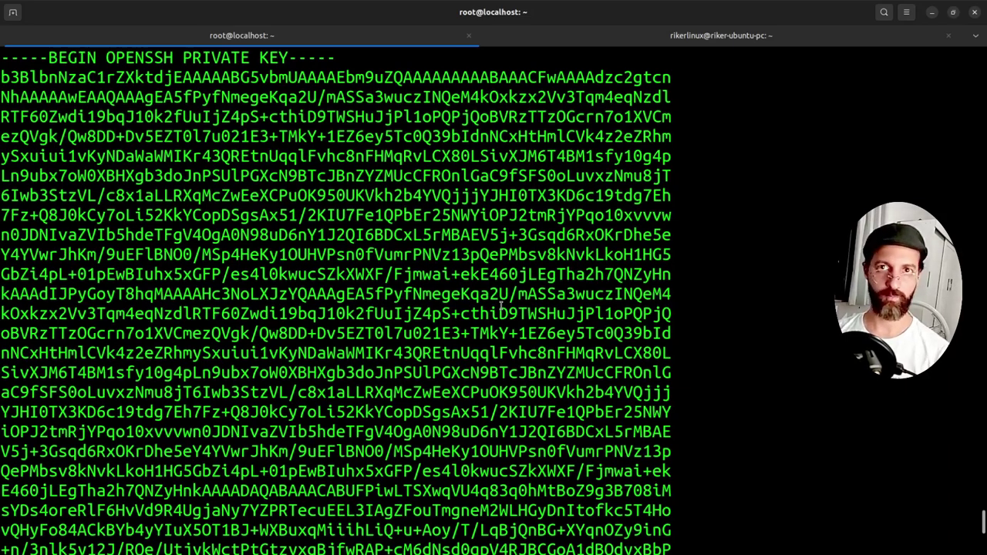
pyautogui.scroll(2, 501, 307)
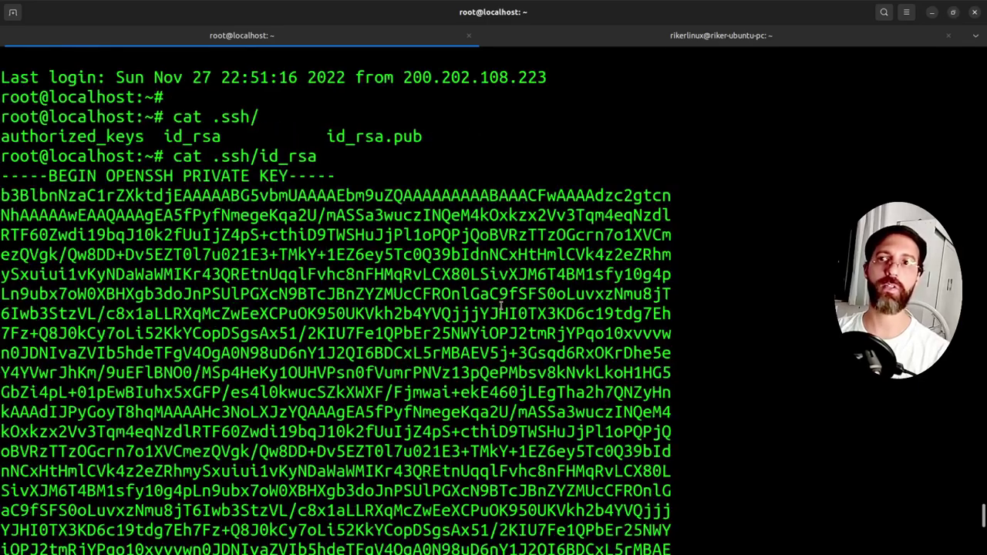
pyautogui.scroll(-2, 492, 308)
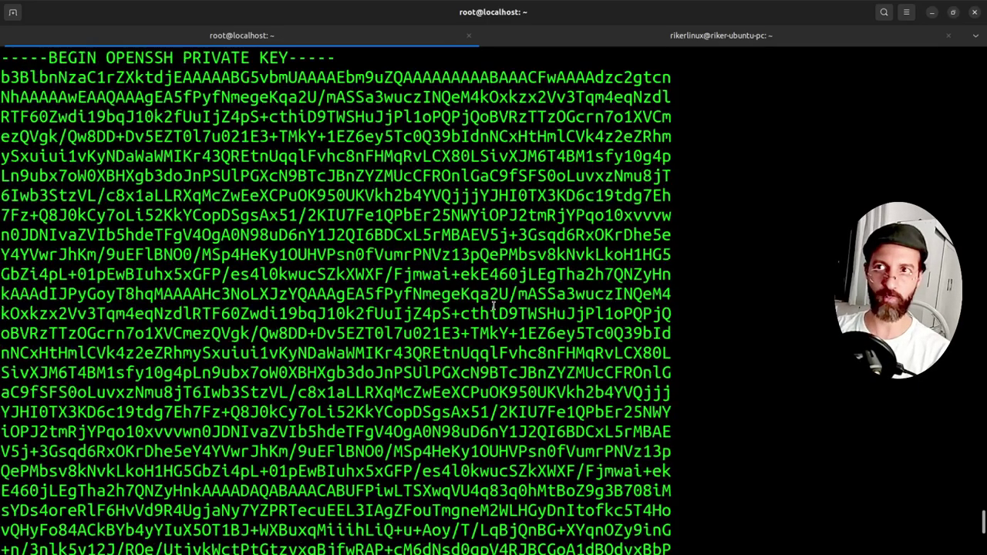
pyautogui.scroll(-2, 458, 347)
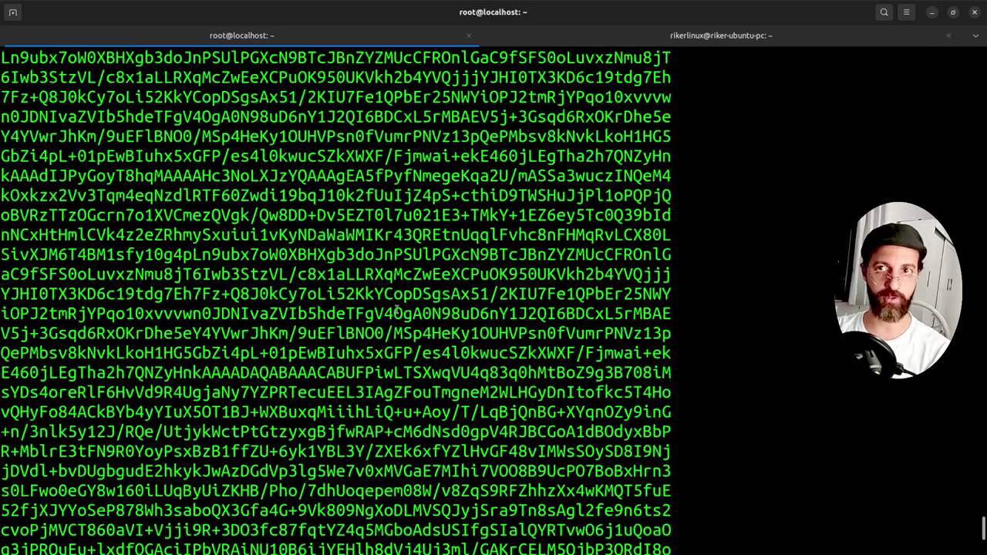
pyautogui.scroll(3, 397, 310)
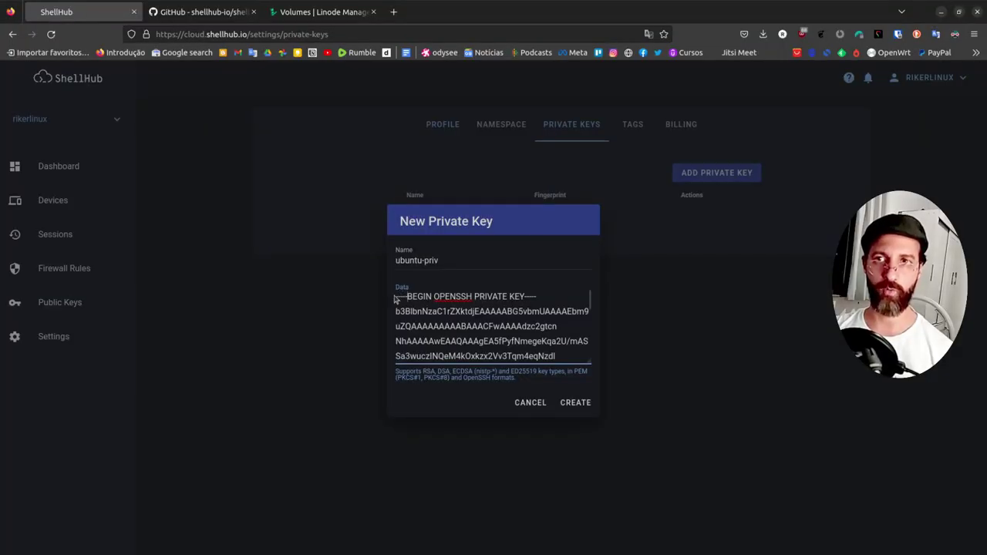
# Back in ShellHub, paste the copied private key as the data of ubuntu-priv, check it from BEGIN to END line and create it.
pyautogui.moveTo(406, 297); pyautogui.dragTo(528, 301)
pyautogui.click(528, 301)
pyautogui.moveTo(588, 301); pyautogui.dragTo(391, 347)
pyautogui.click(546, 355)
pyautogui.click(479, 317)
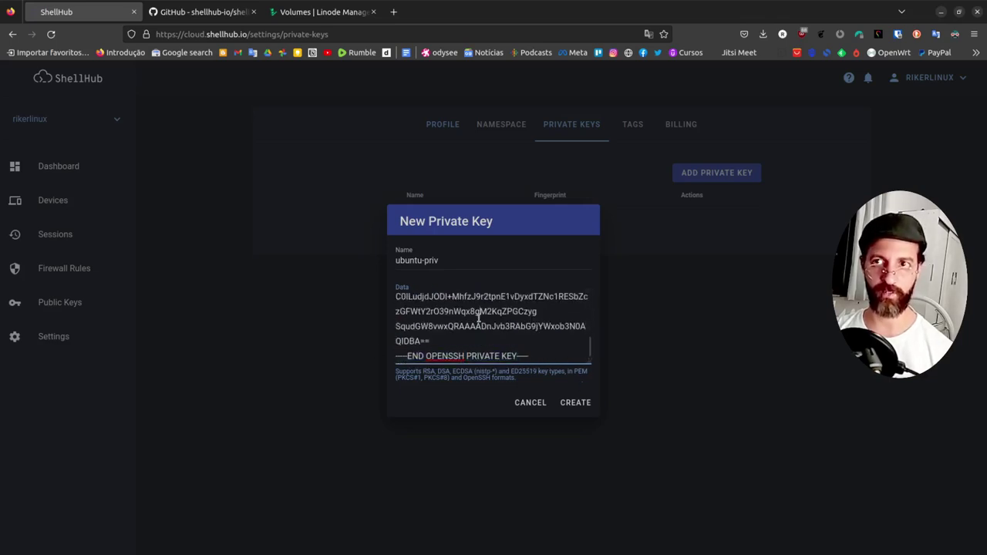
pyautogui.click(575, 403)
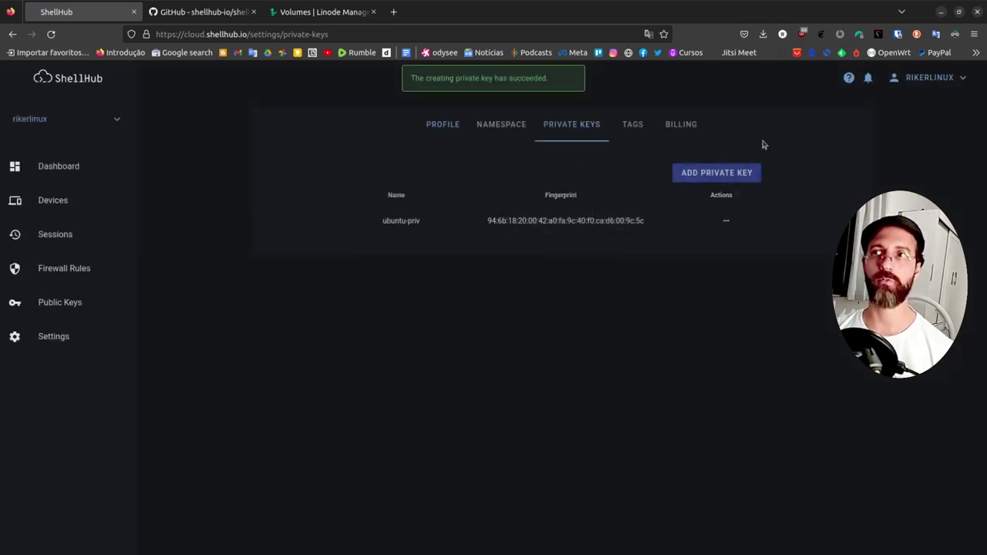
# Connect to the Ubuntu 22.10 device's web terminal as root, using public key authentication with the ubuntu-priv private key.
pyautogui.click(51, 202)
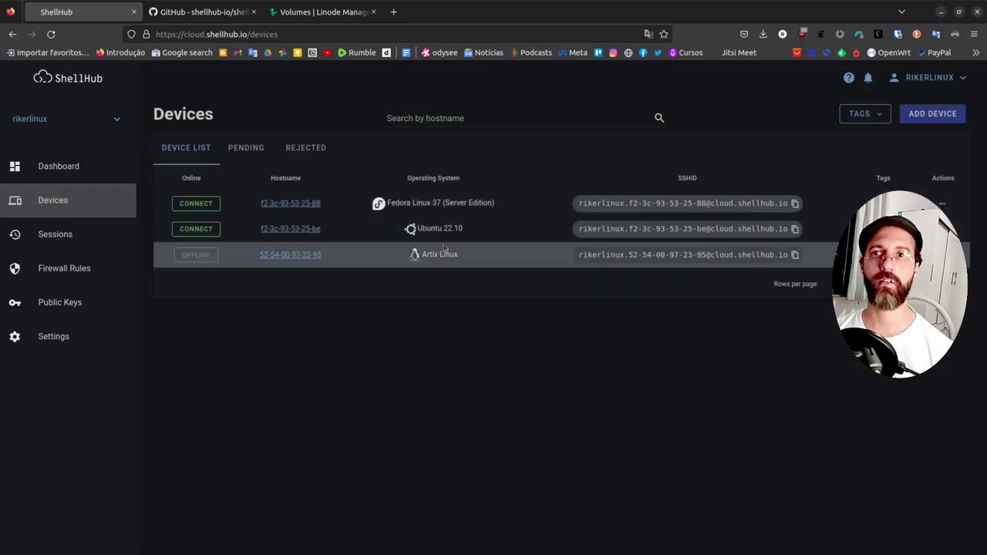
pyautogui.click(196, 229)
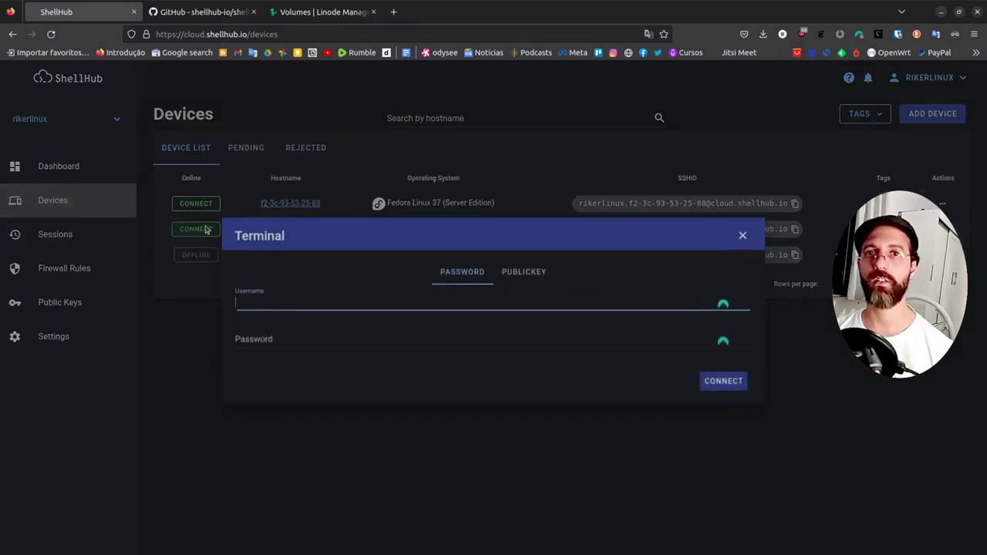
pyautogui.click(525, 273)
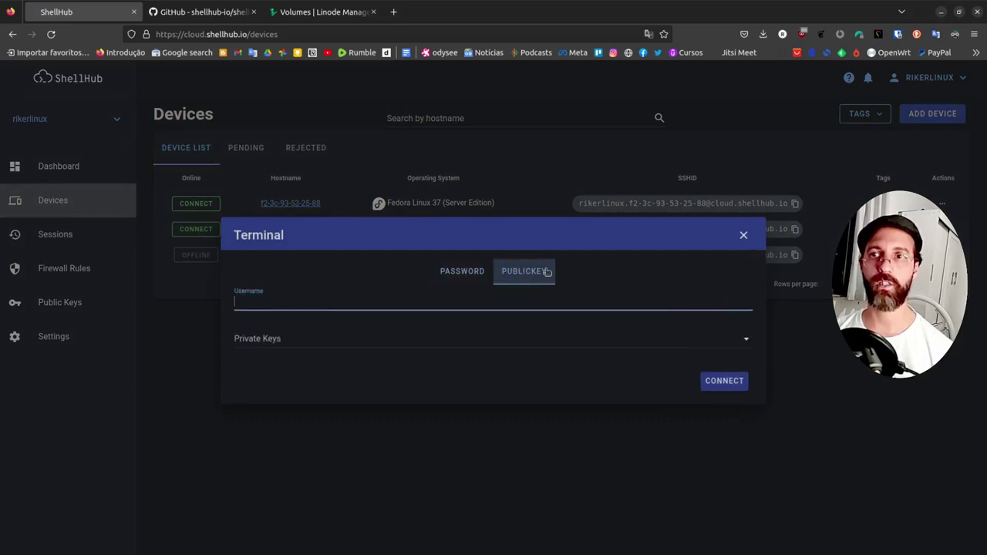
pyautogui.write('root')
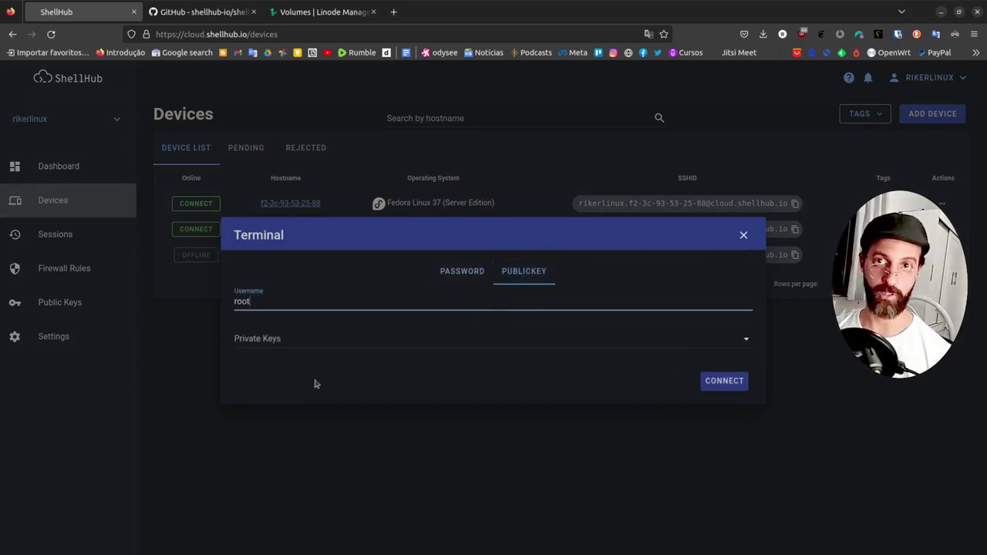
pyautogui.click(286, 339)
pyautogui.click(357, 360)
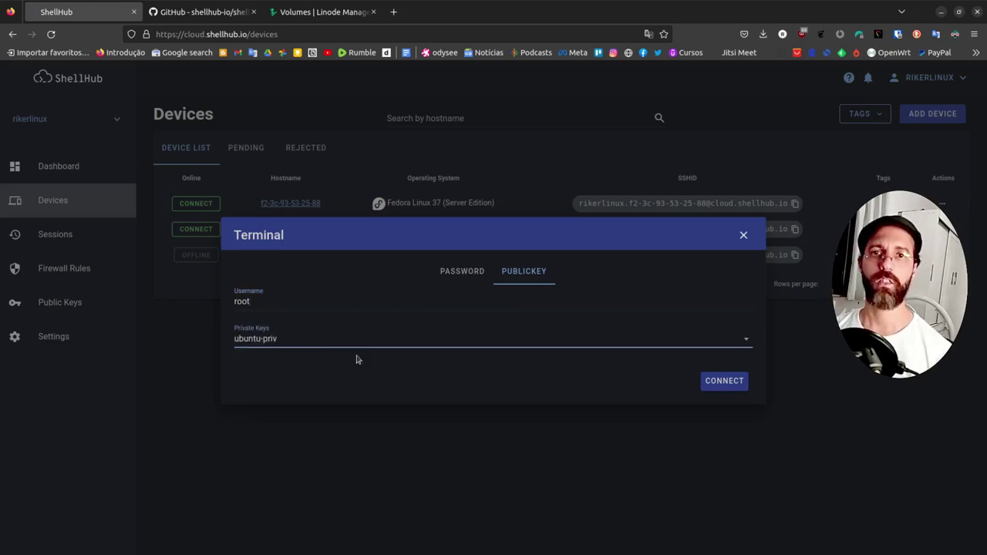
pyautogui.click(717, 386)
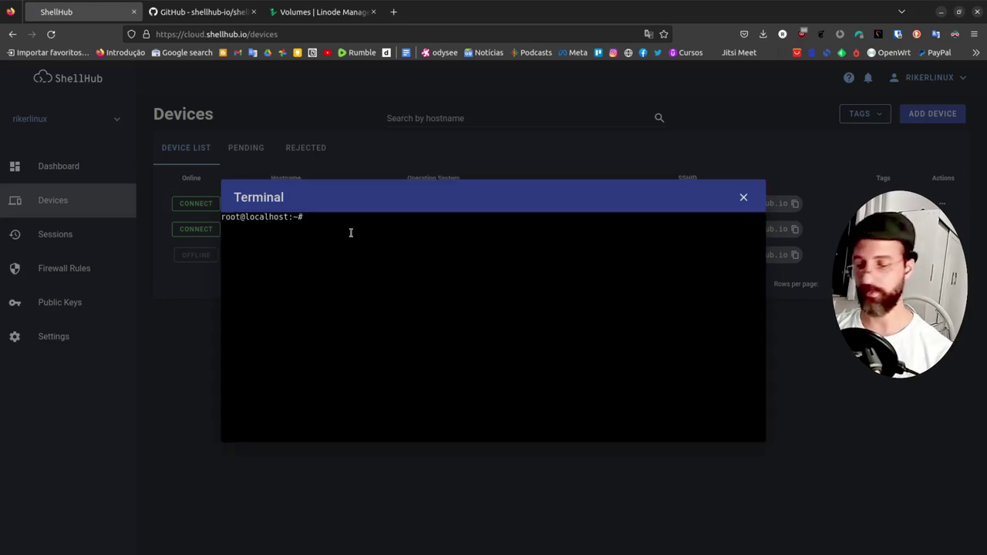
# Run uname -a in the device's web terminal and examine the system information.
pyautogui.write('uname -a')
pyautogui.press('Return')
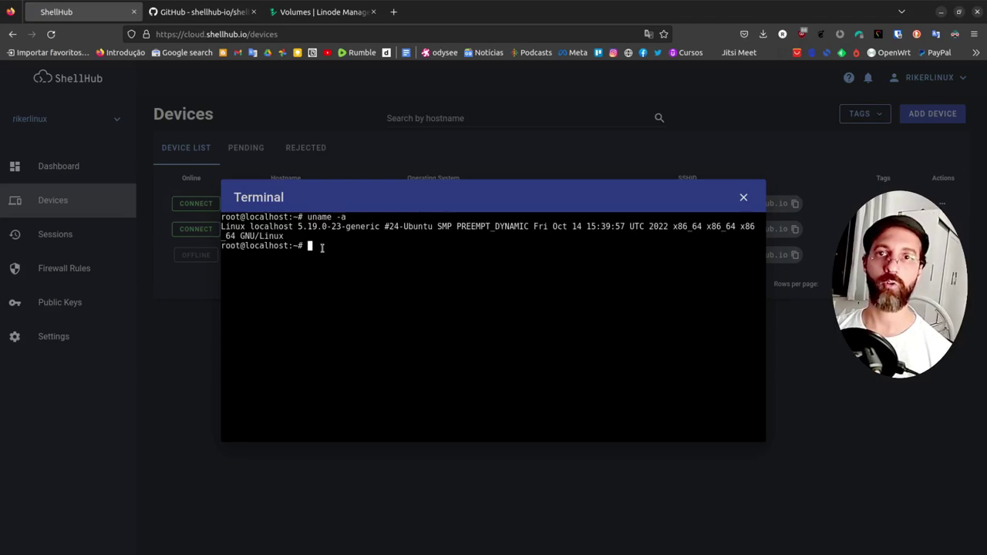
pyautogui.moveTo(322, 246); pyautogui.dragTo(222, 212)
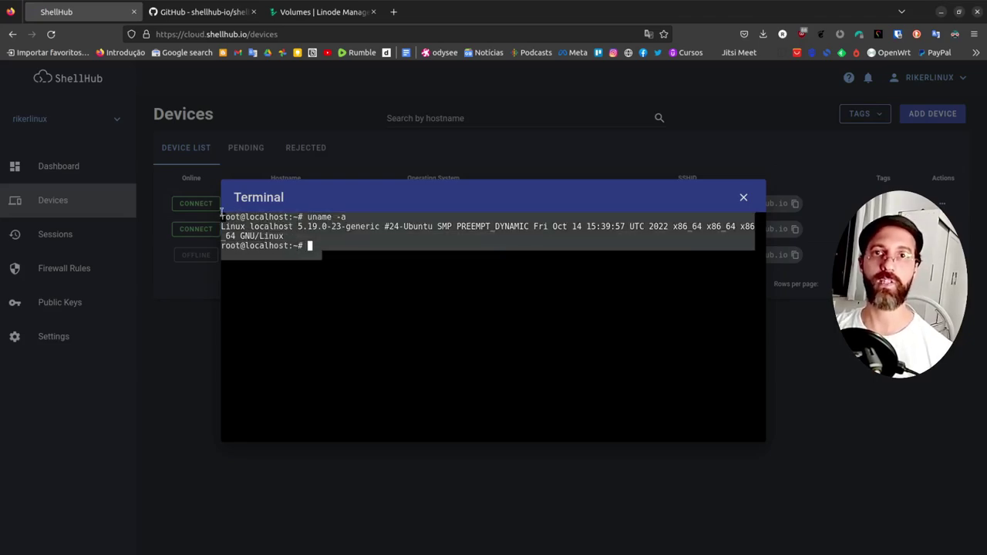
pyautogui.click(354, 267)
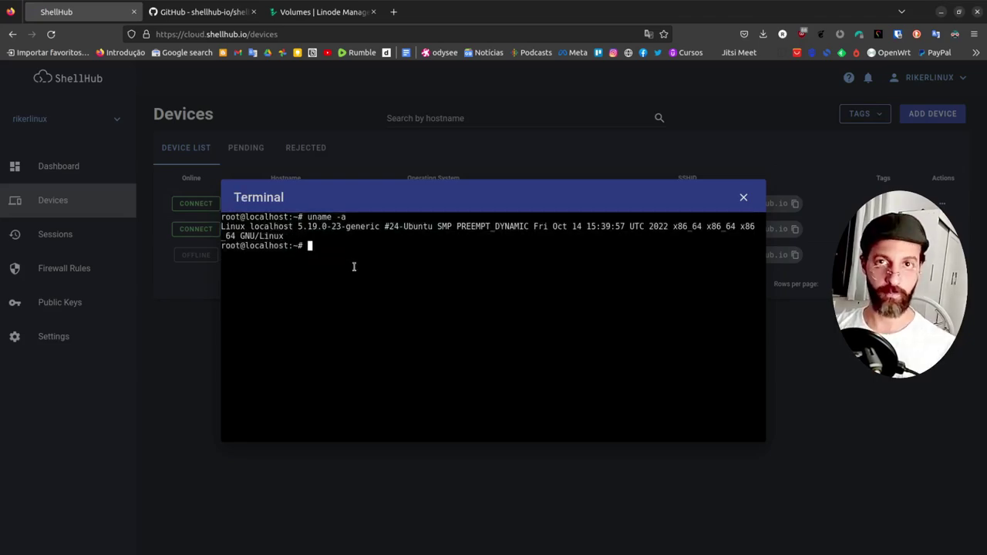